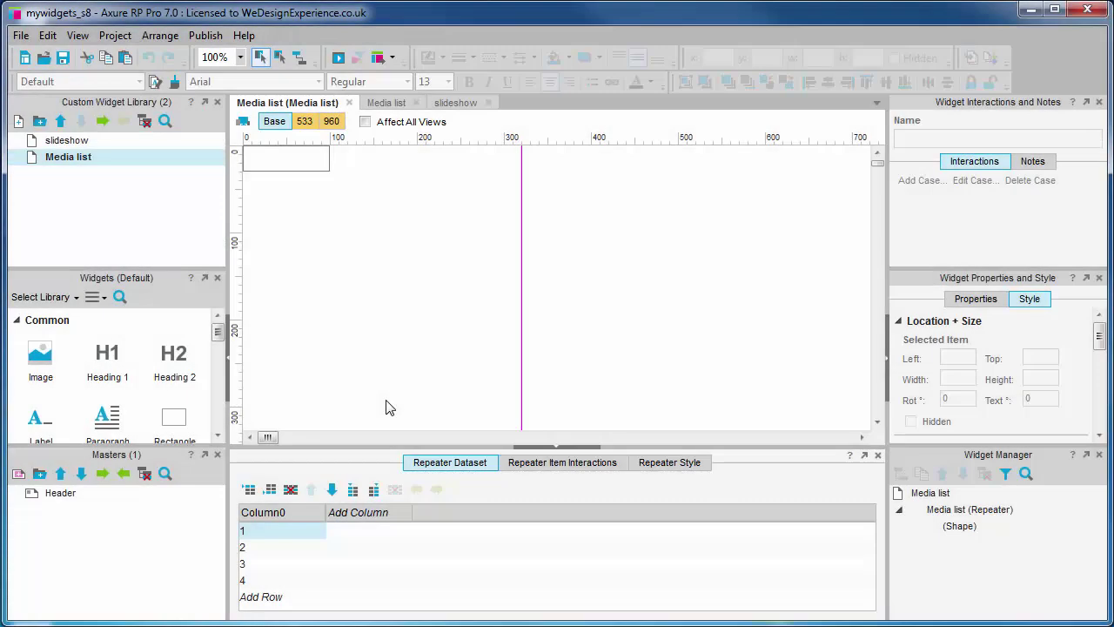
# - Click into the Media list dataset rows, leaving its single Column0 and four rows unchanged
pyautogui.click(386, 400)
pyautogui.click(275, 537)
pyautogui.click(280, 546)
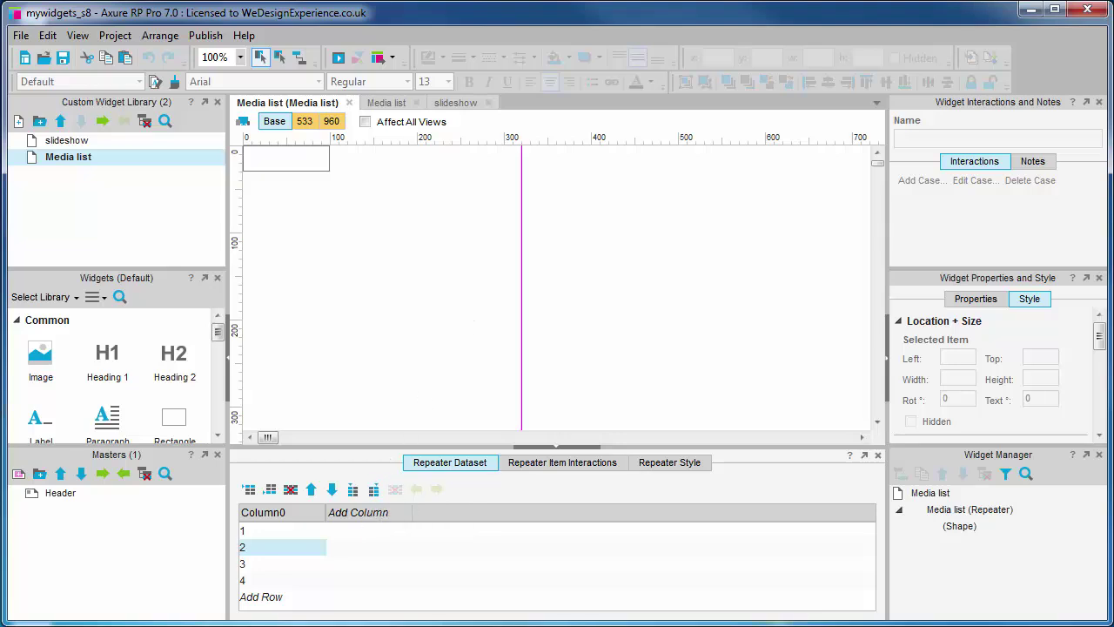
# - Upload acmemedia.csv from the deliverables folder into the Section 8 Drive folder
pyautogui.click(466, 620)
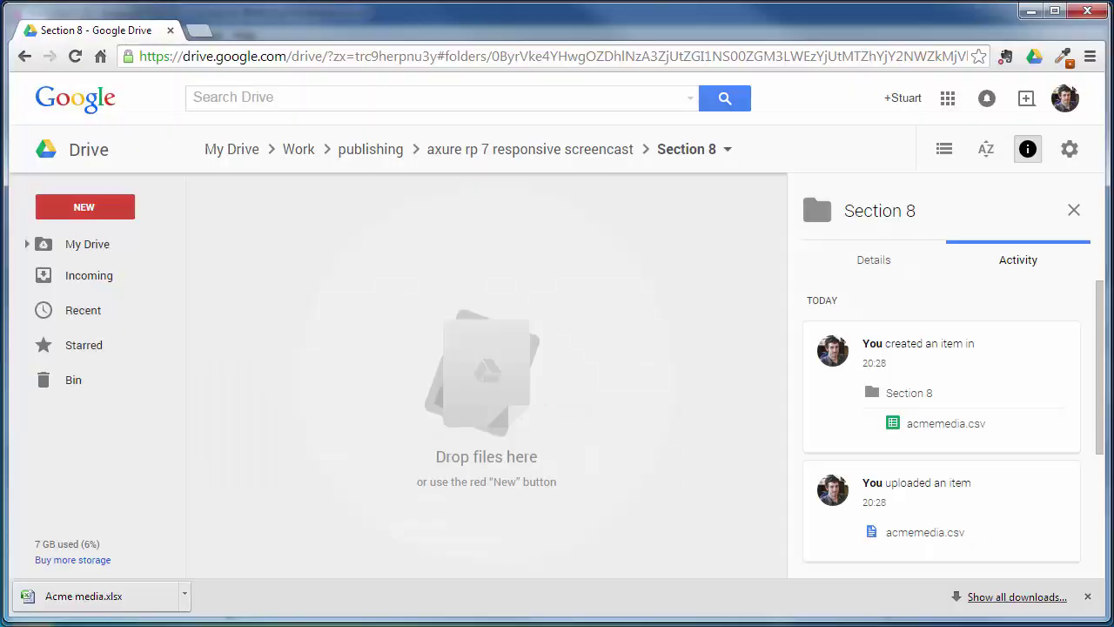
pyautogui.click(466, 620)
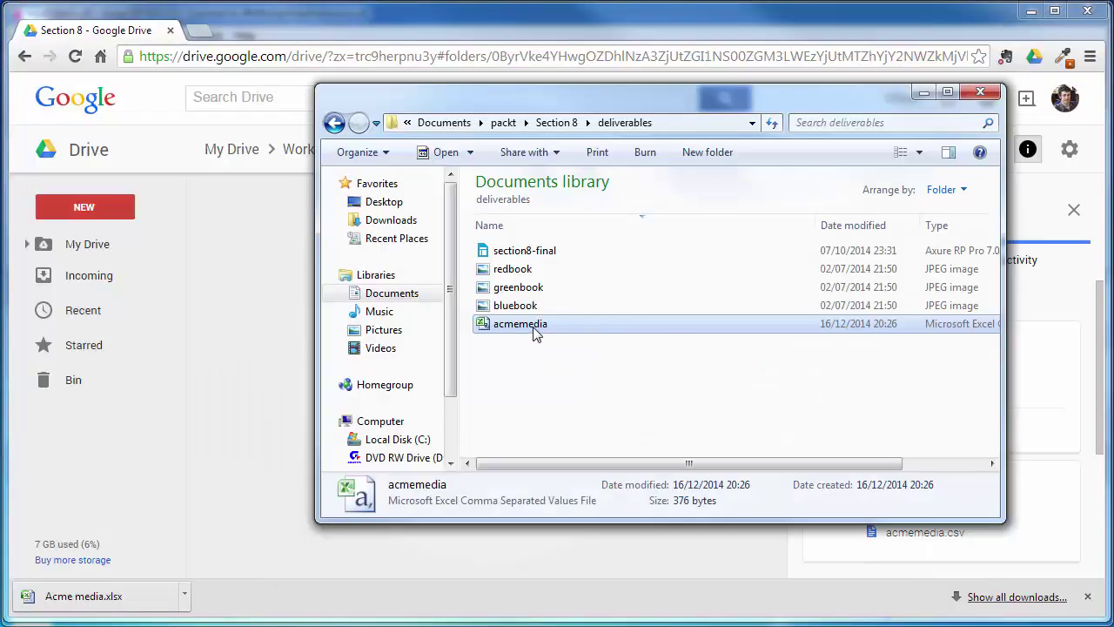
pyautogui.moveTo(533, 332); pyautogui.dragTo(697, 452)
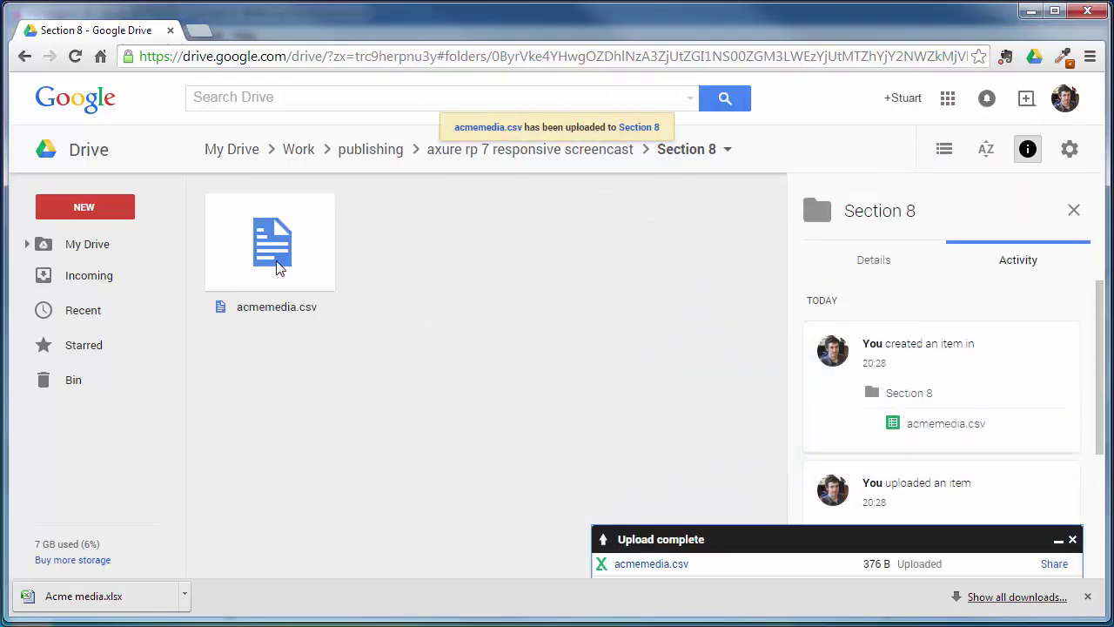
# - Open the uploaded acmemedia.csv with Google Sheets
pyautogui.click(279, 266)
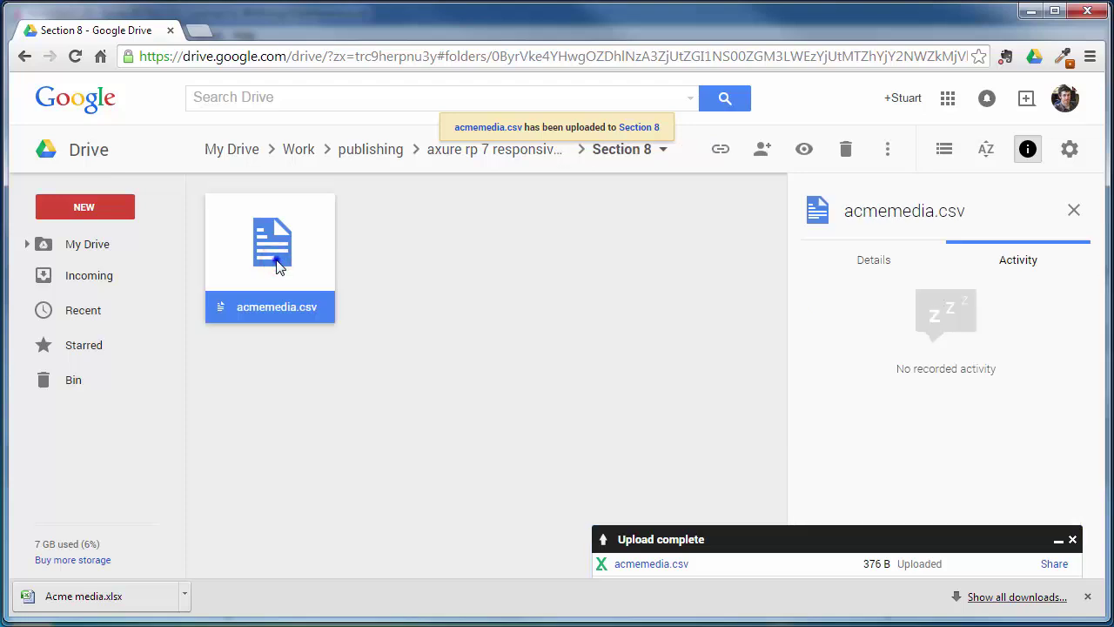
pyautogui.rightClick(279, 267)
pyautogui.moveTo(396, 250)
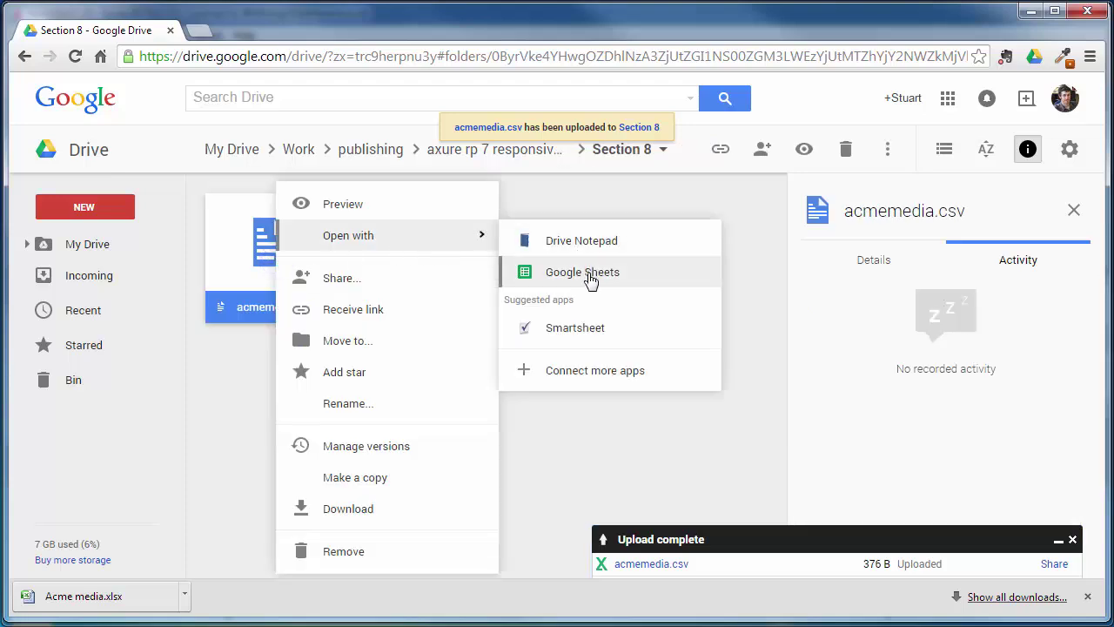
pyautogui.click(656, 279)
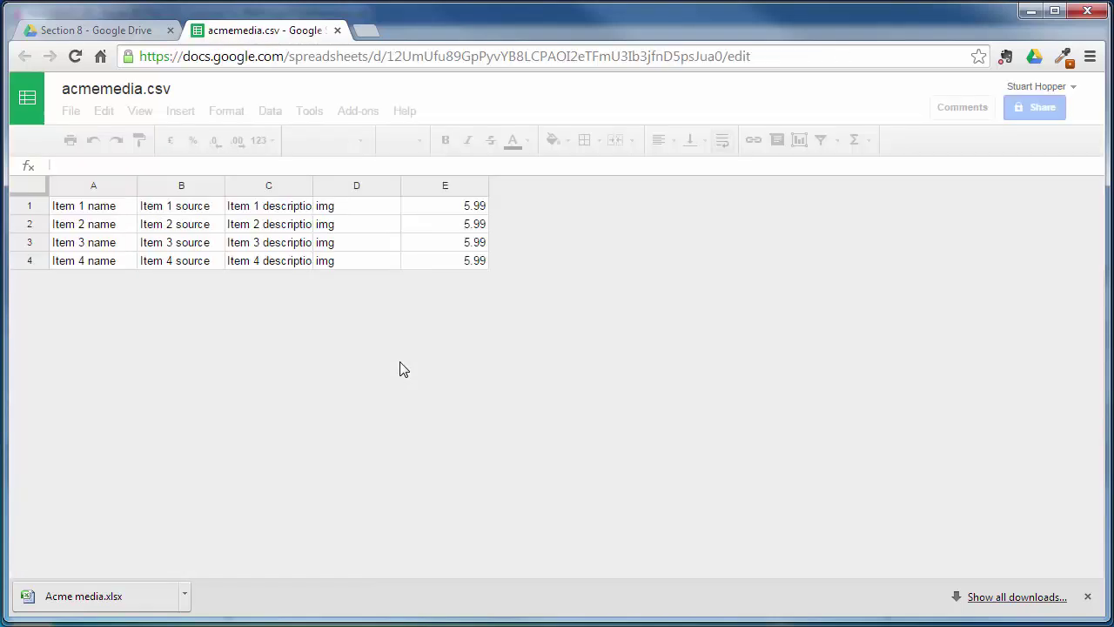
# - Select cells A1:E4 of acmemedia.csv and copy the four item rows
pyautogui.click(76, 209)
pyautogui.click(90, 205)
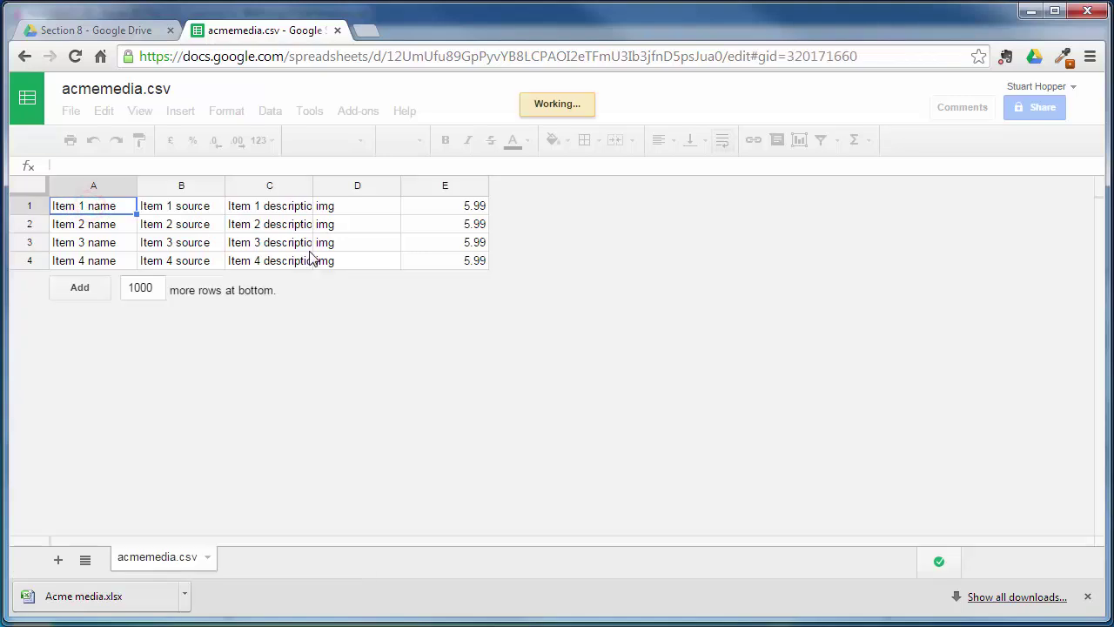
pyautogui.keyDown('shift'); pyautogui.click(470, 263); pyautogui.keyUp('shift')
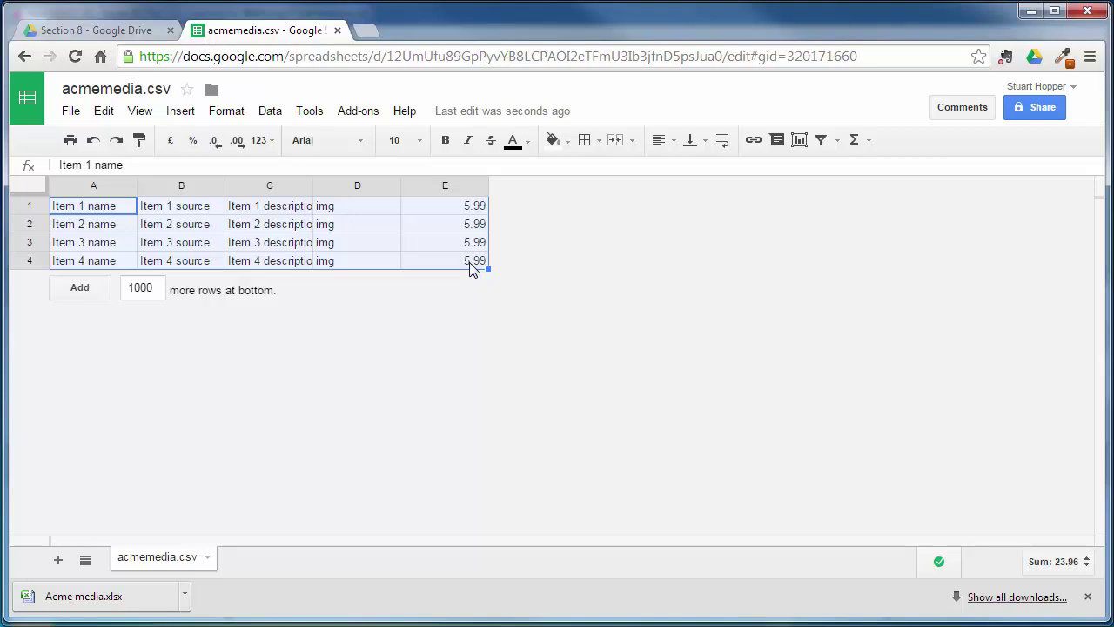
pyautogui.rightClick(469, 263)
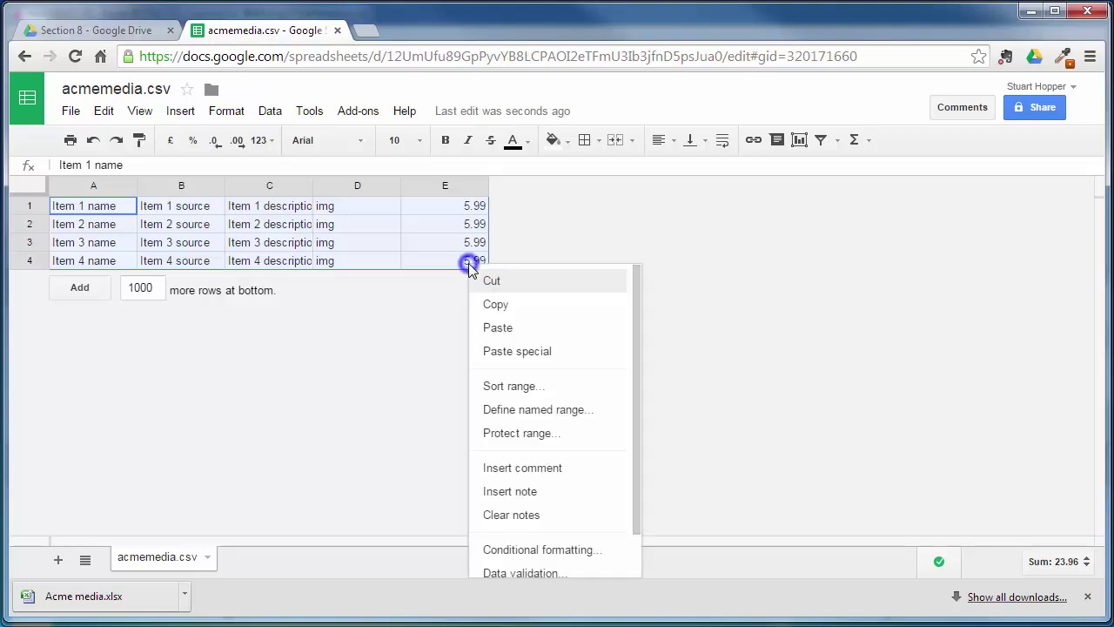
pyautogui.click(544, 309)
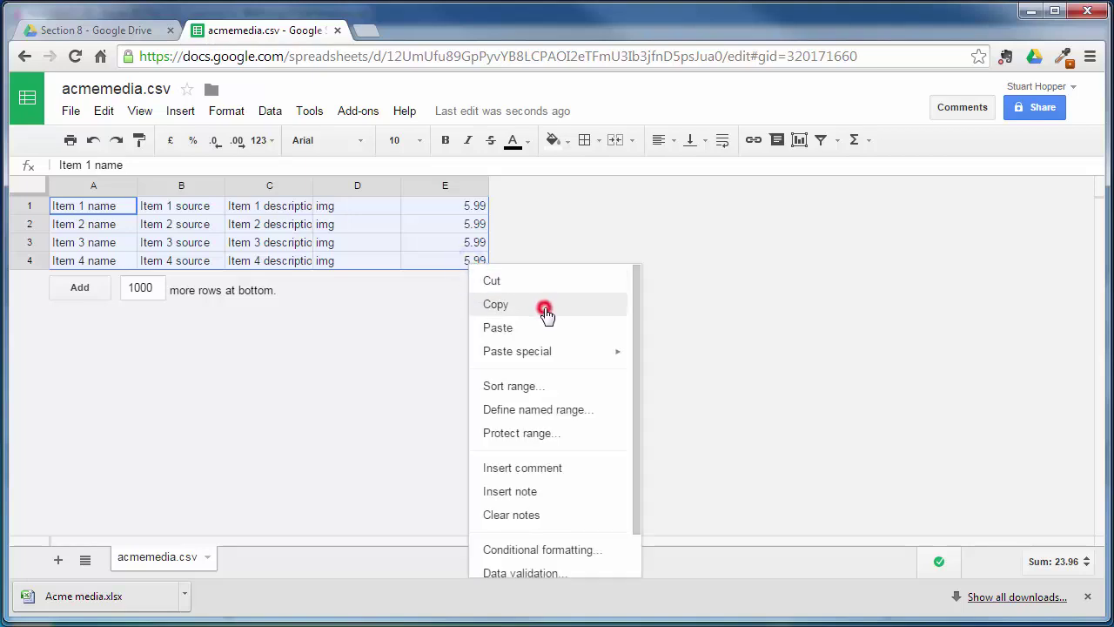
# - Paste the copied acmemedia rows into the Media list dataset starting at row 1
pyautogui.click(1027, 12)
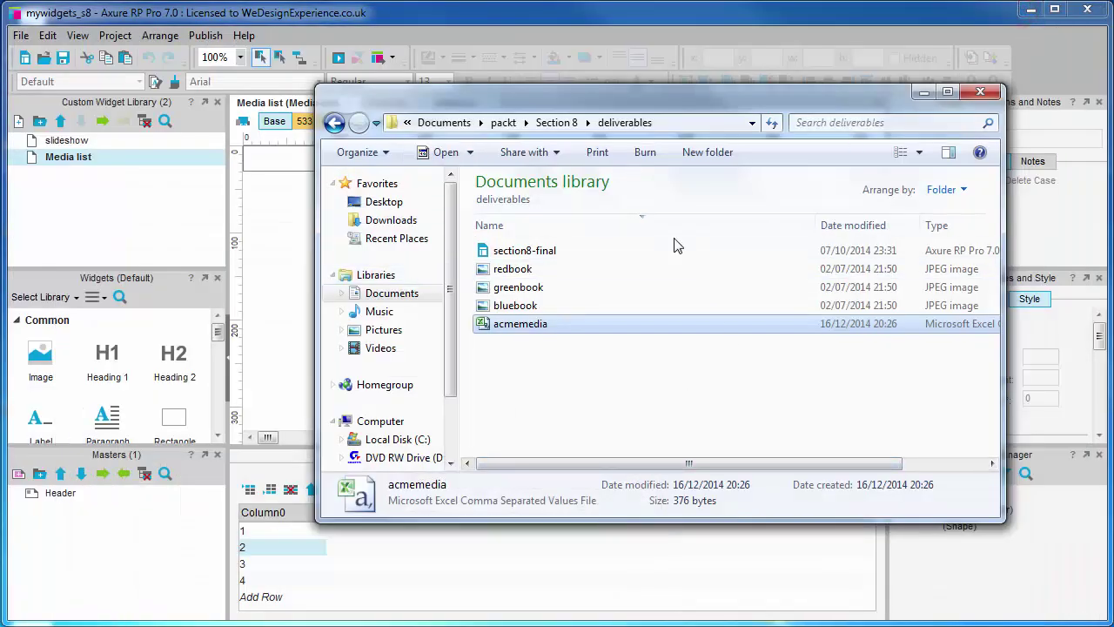
pyautogui.click(522, 29)
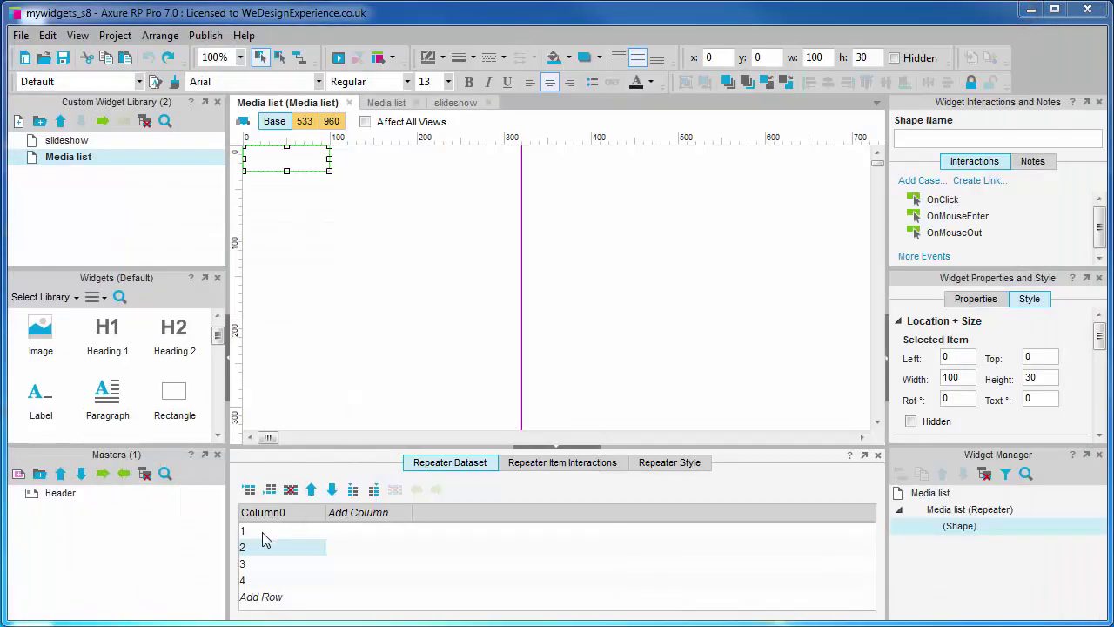
pyautogui.rightClick(271, 531)
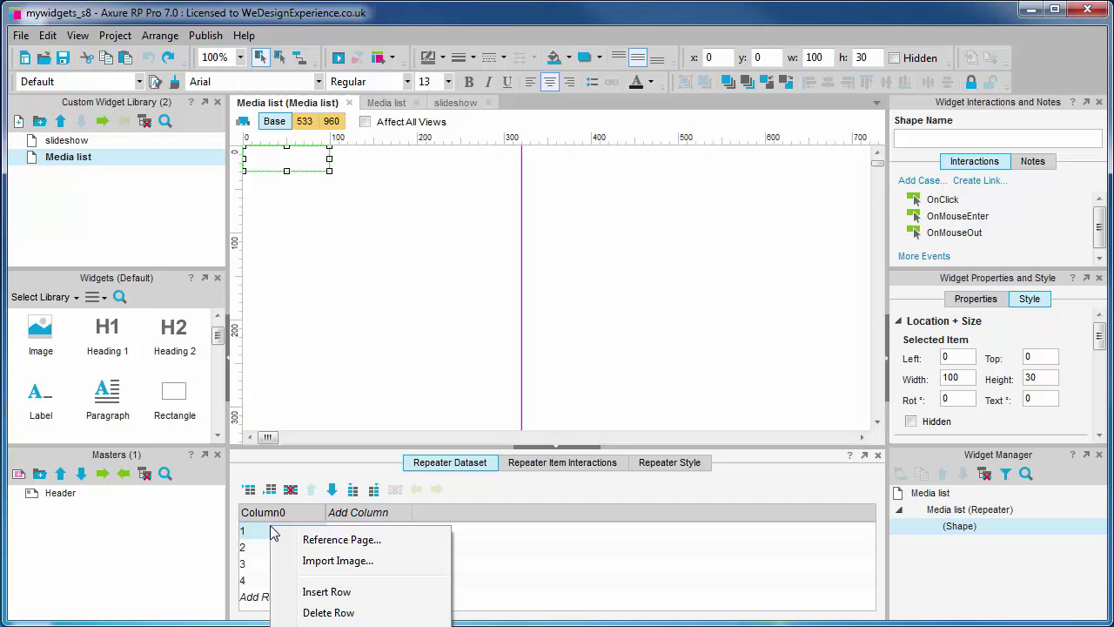
pyautogui.click(270, 546)
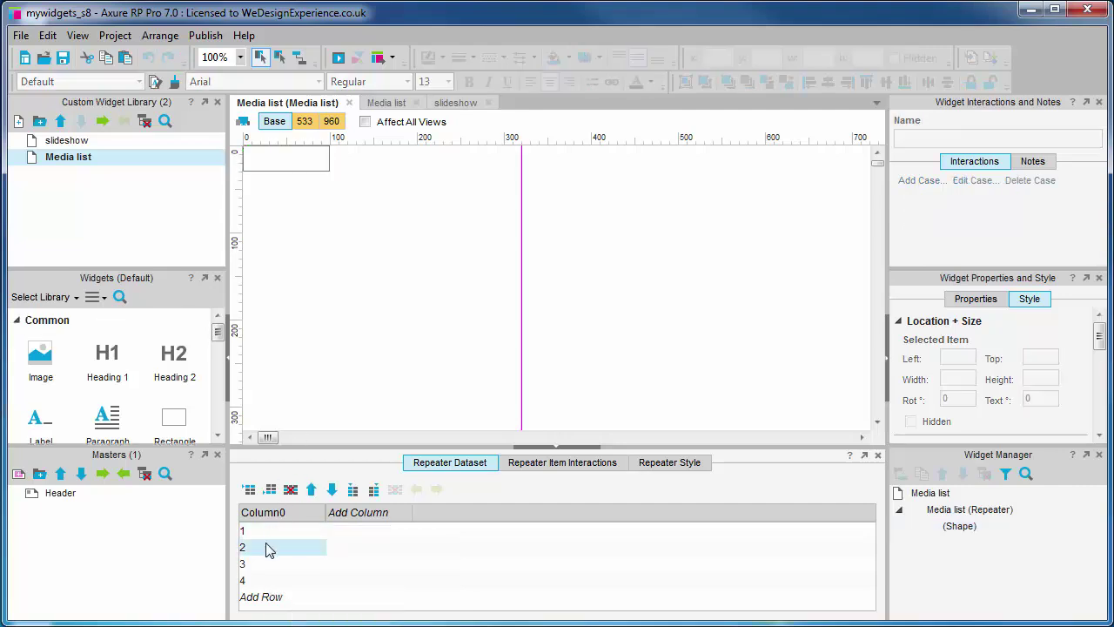
pyautogui.click(258, 533)
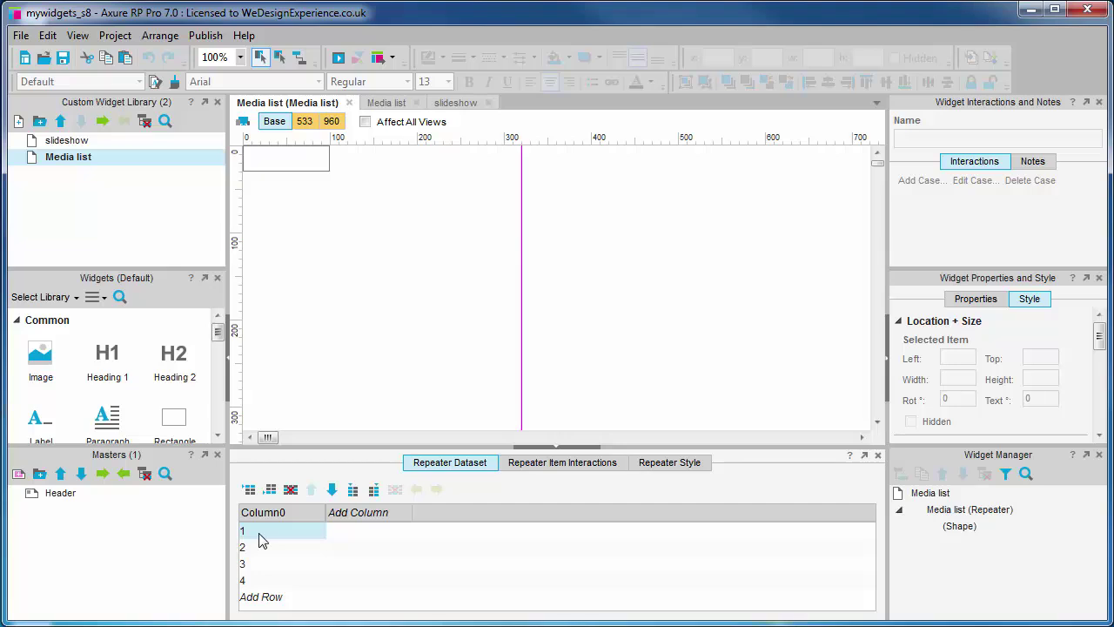
pyautogui.hotkey('ctrl', 'v')
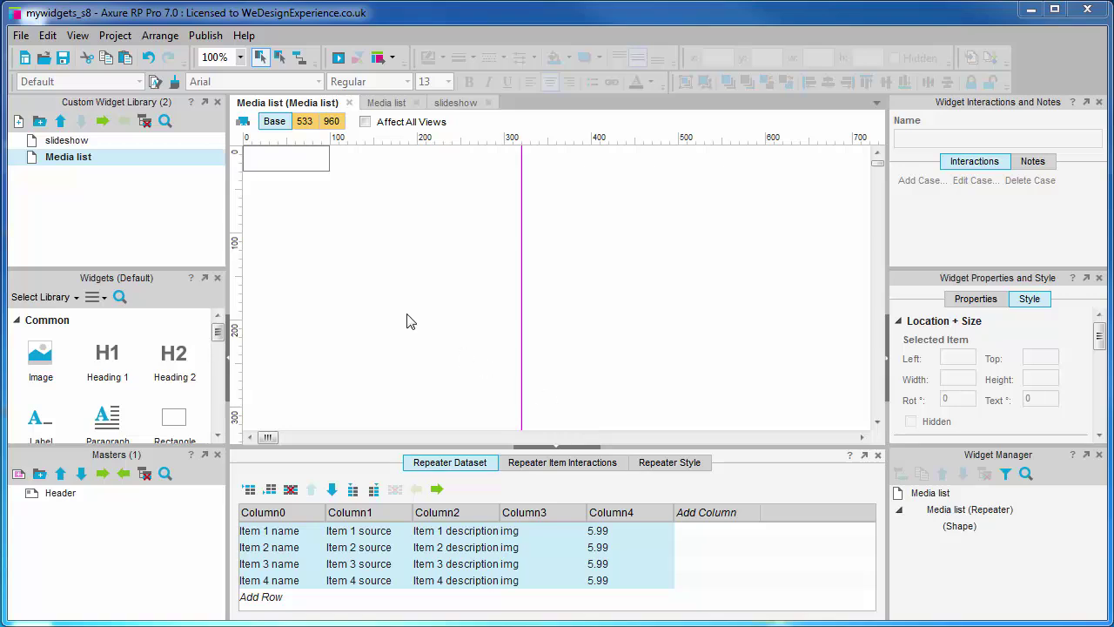
# - View the Media list page, then return to the Media list repeater's editing tab
pyautogui.click(385, 104)
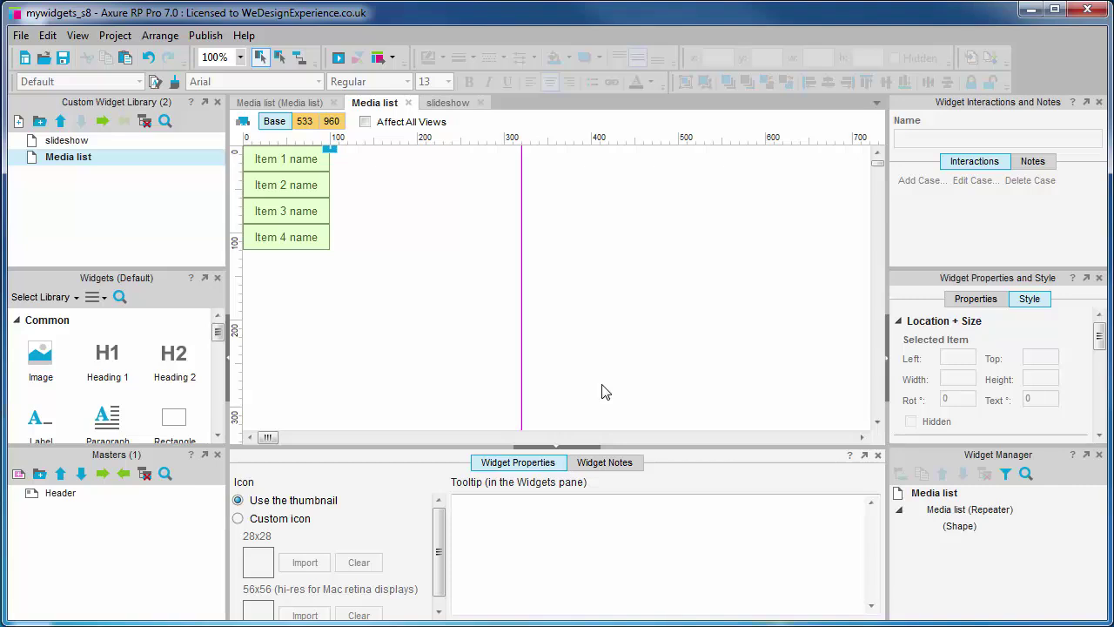
pyautogui.click(276, 103)
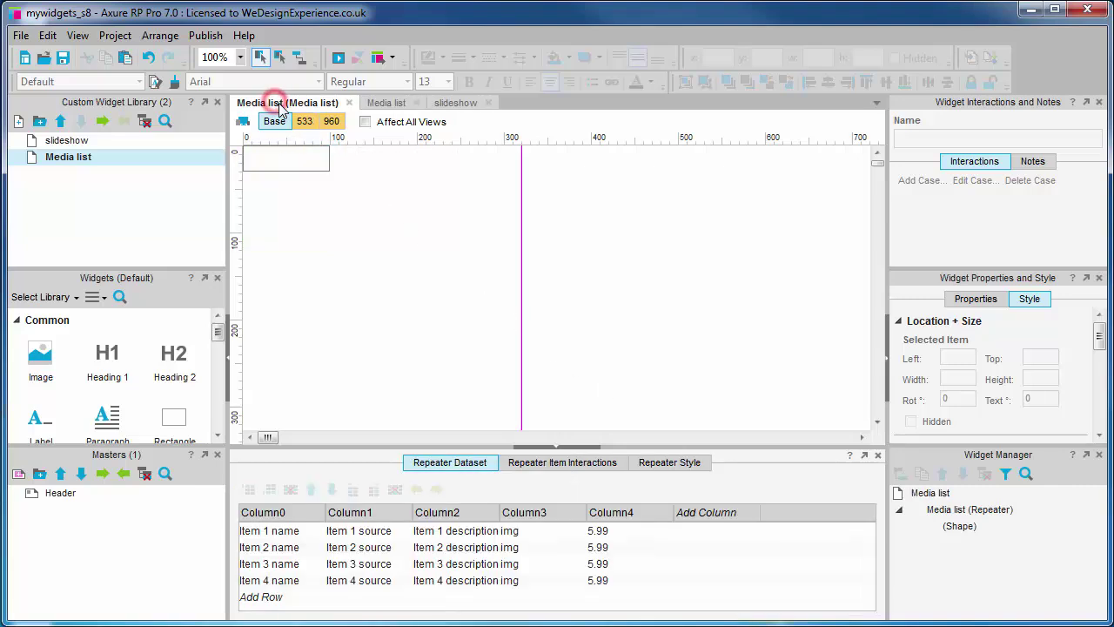
# - Rename dataset columns Column0 and Column1 to Name and Source
pyautogui.click(275, 516)
pyautogui.click(276, 515)
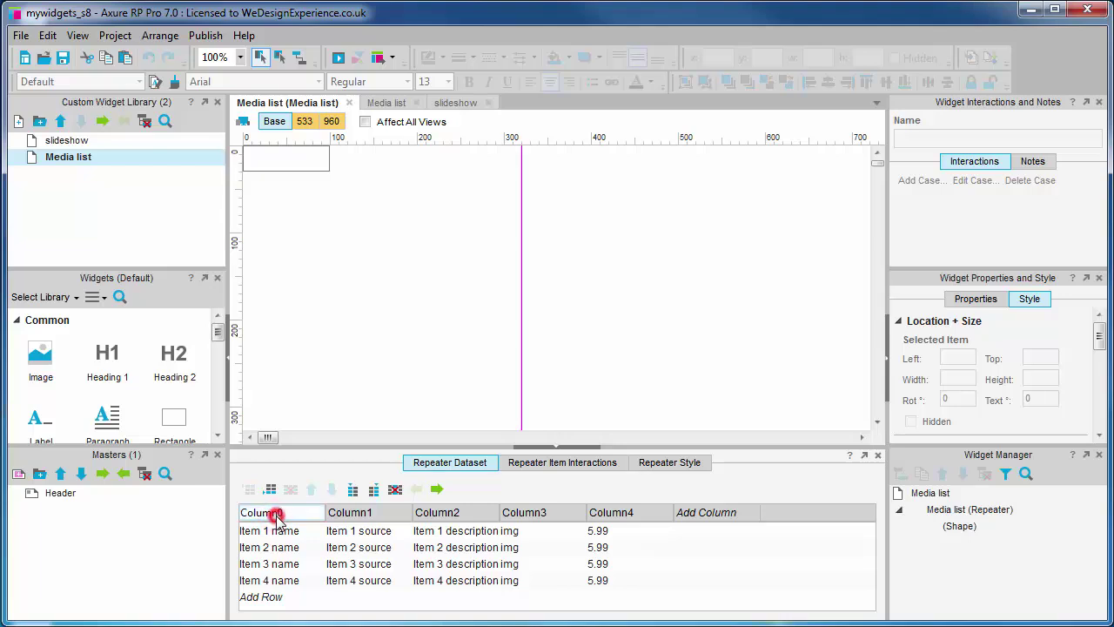
pyautogui.doubleClick(276, 513)
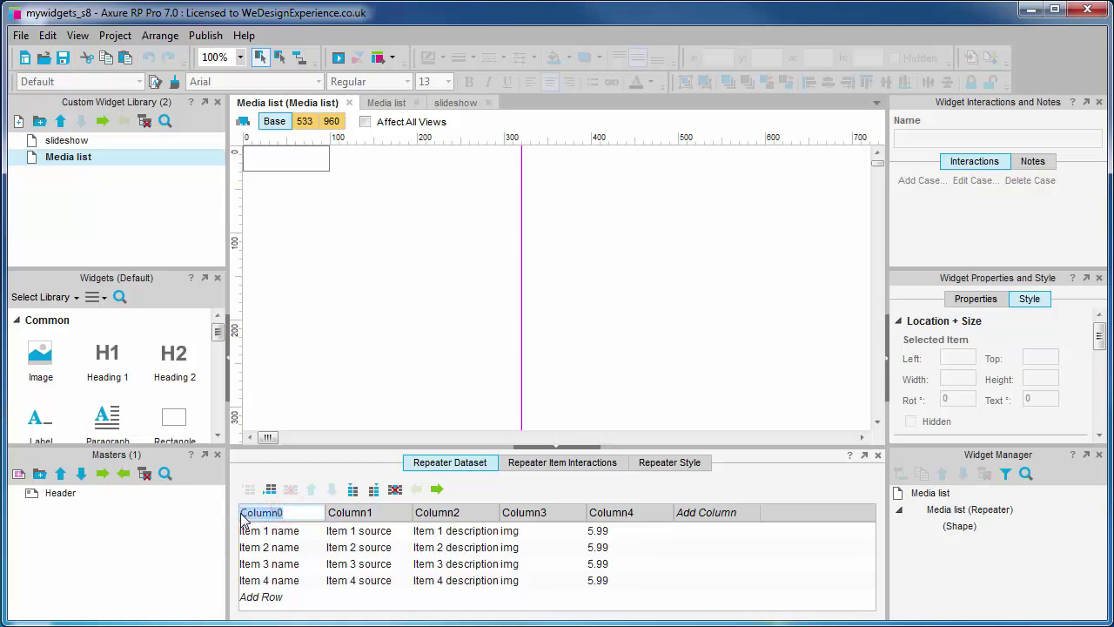
pyautogui.write('Name')
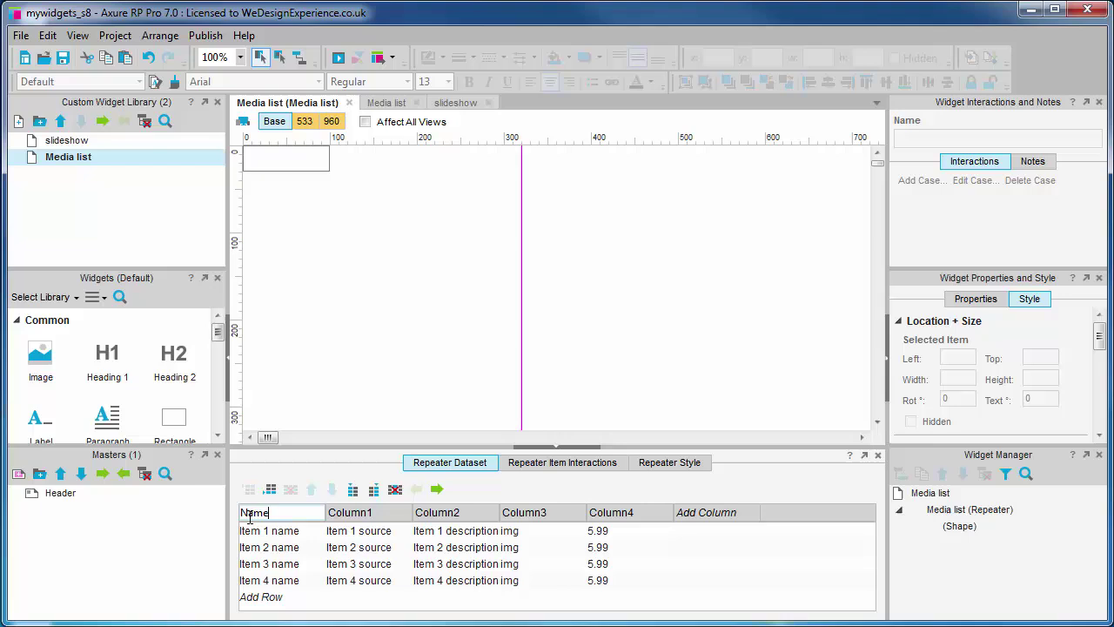
pyautogui.click(340, 513)
pyautogui.click(361, 513)
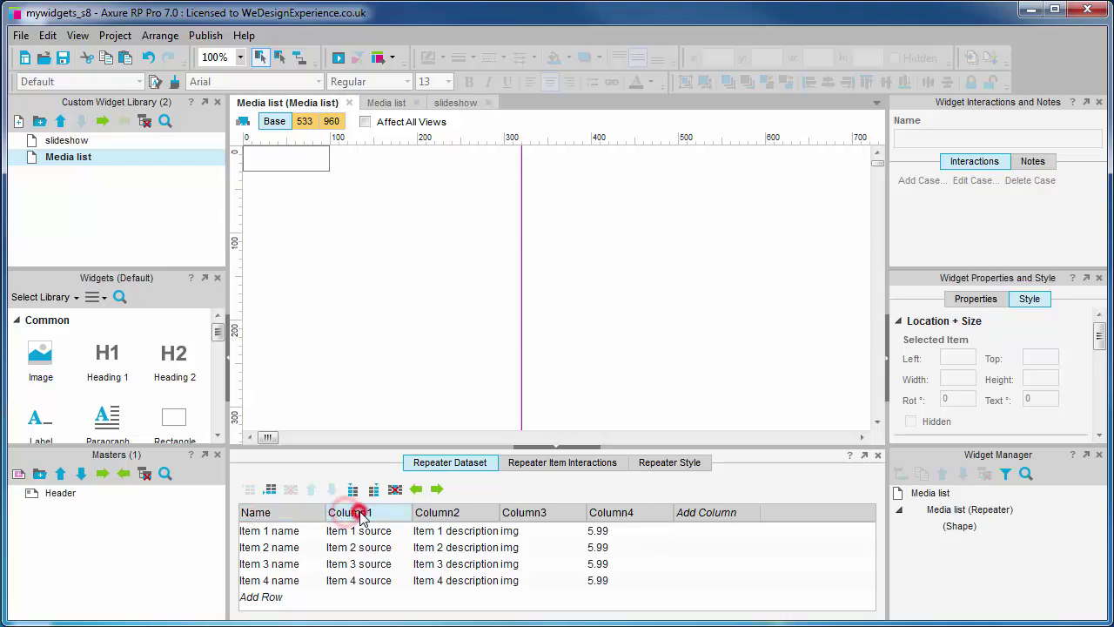
pyautogui.write('Source')
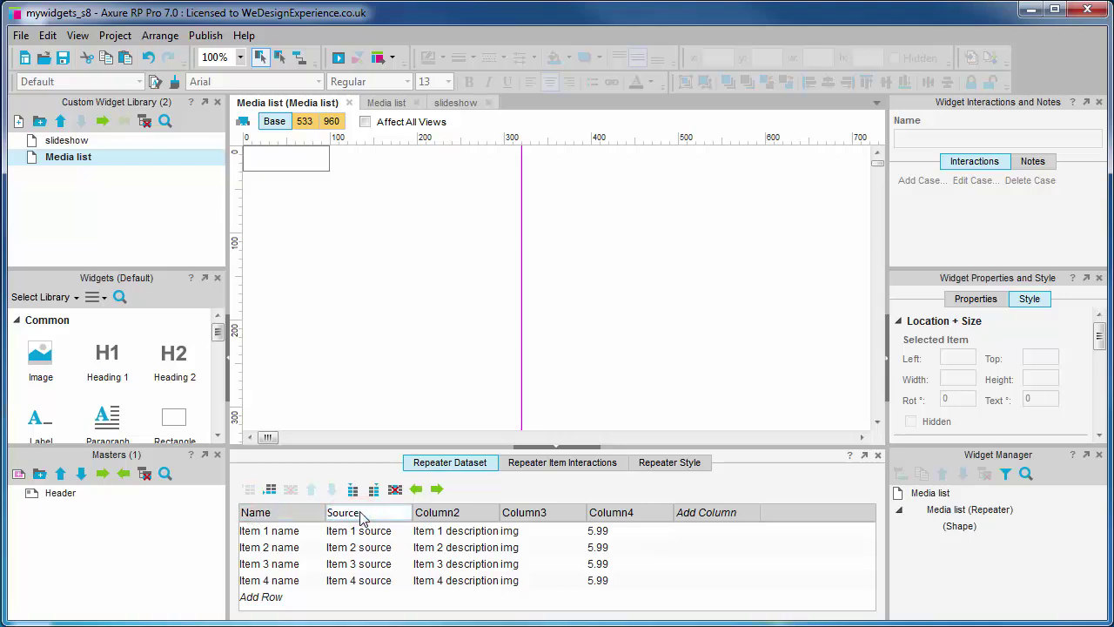
pyautogui.click(440, 517)
# - Rename the remaining columns Description, Img and Price, and widen the Description column
pyautogui.click(448, 515)
pyautogui.write('Des')
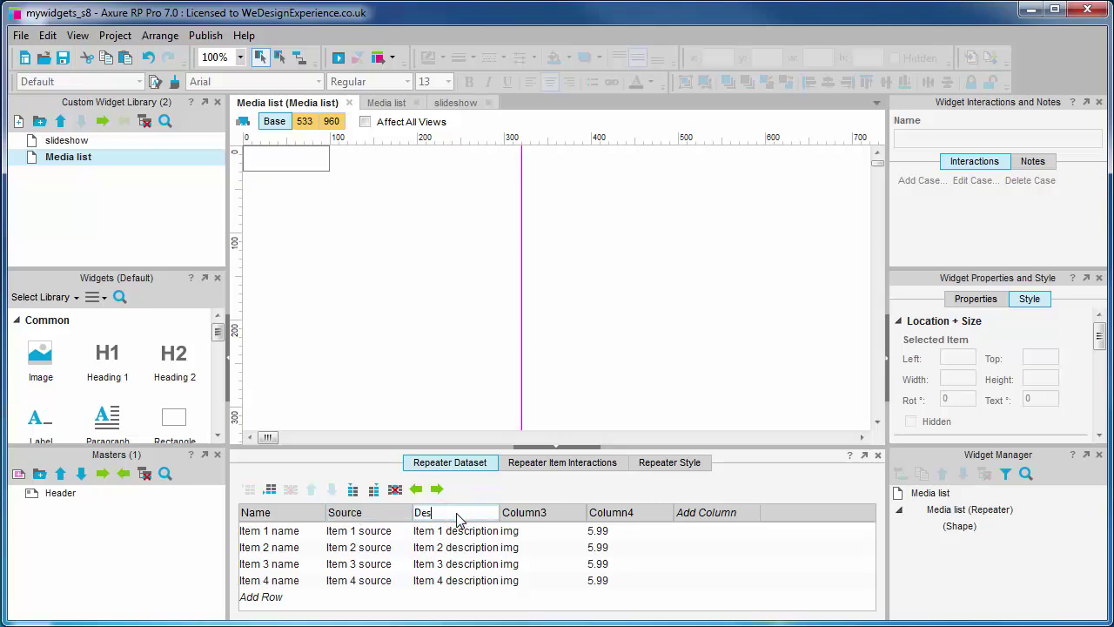
pyautogui.write('cription')
pyautogui.click(531, 515)
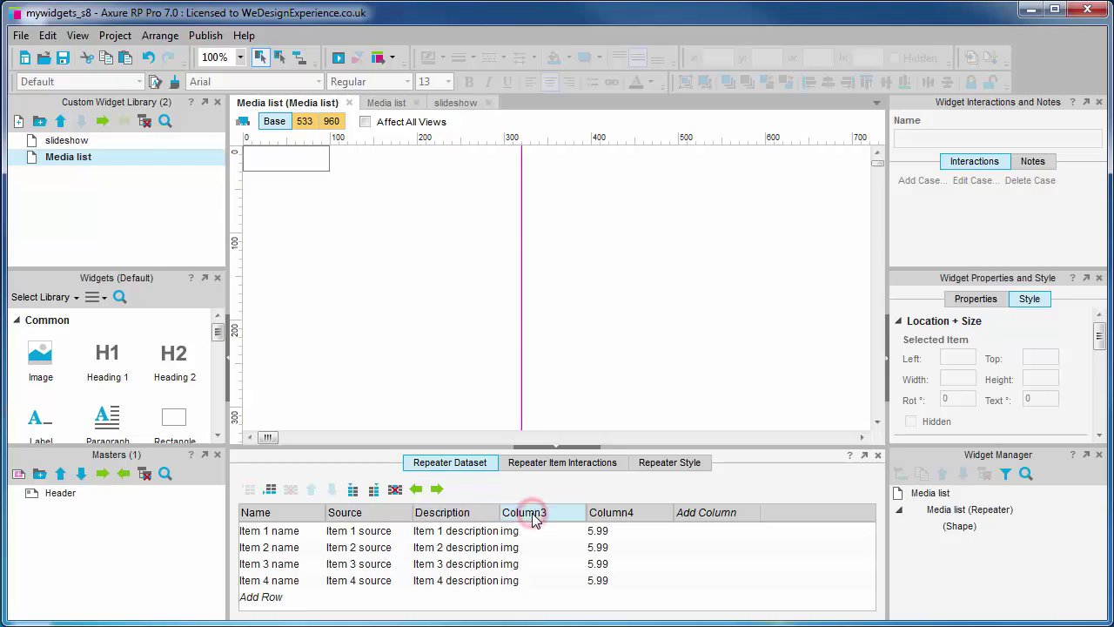
pyautogui.click(534, 520)
pyautogui.write('Img')
pyautogui.click(635, 513)
pyautogui.click(635, 514)
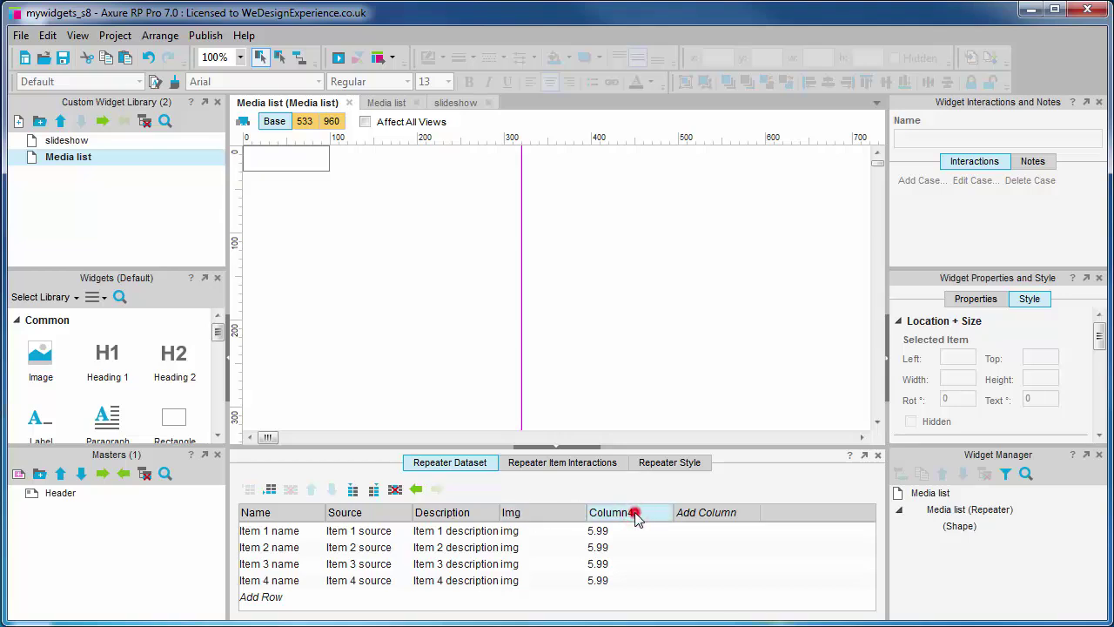
pyautogui.write('Price')
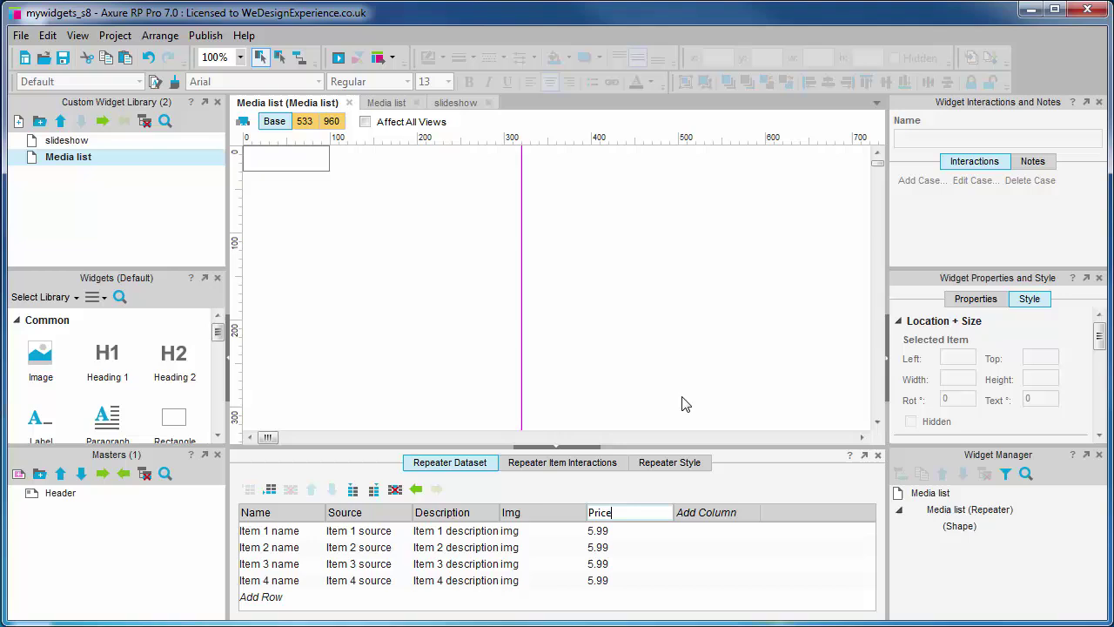
pyautogui.click(512, 518)
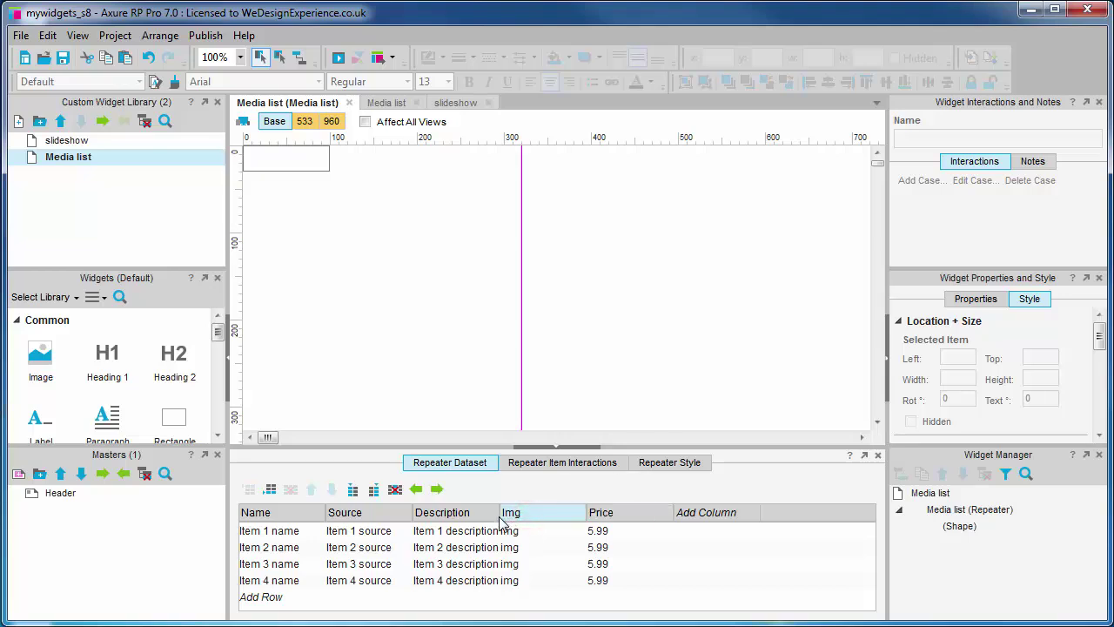
pyautogui.moveTo(496, 516); pyautogui.dragTo(613, 514)
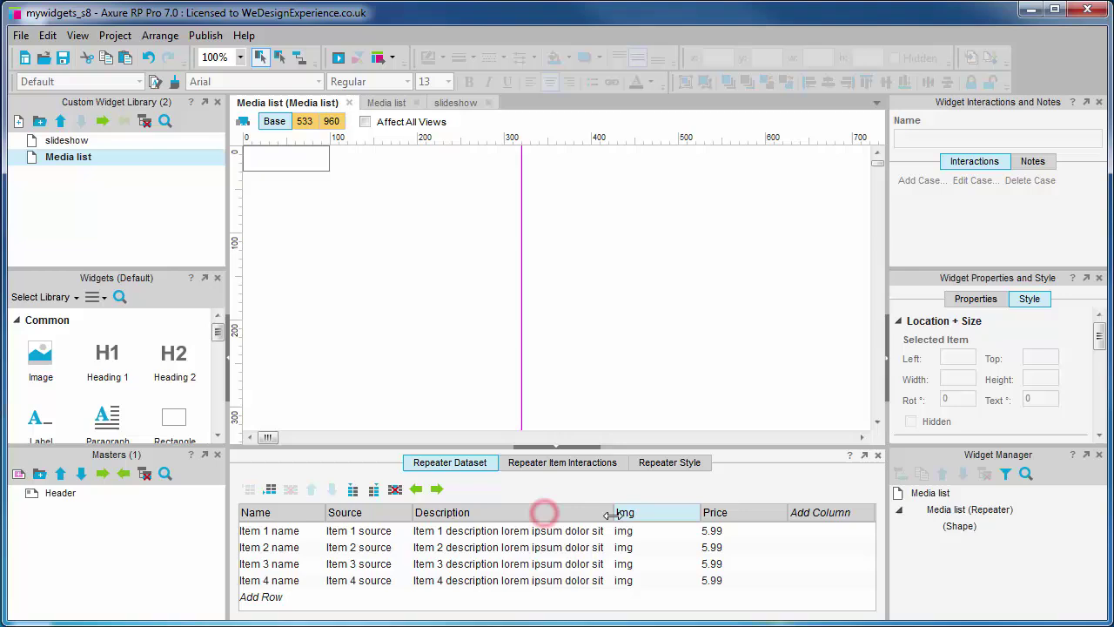
# - Show the repeater item interactions and select OnItemLoad Case 1's 'Set text on (Shape)' action
pyautogui.click(558, 464)
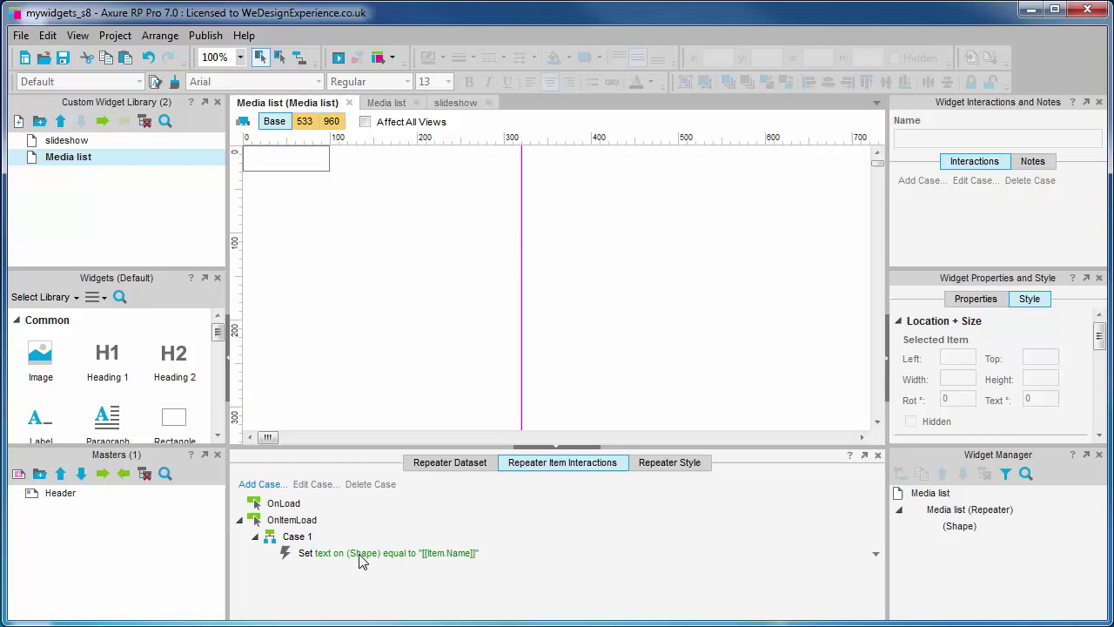
pyautogui.click(447, 555)
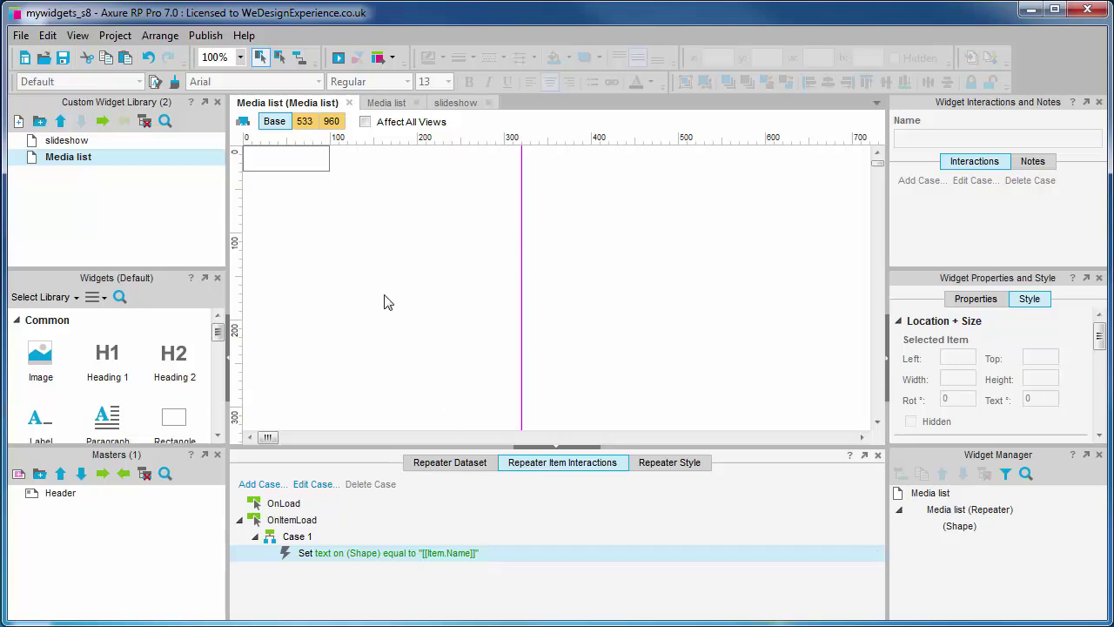
# - Position the item's shape at 70,10 with width 240 and name it 'name'
pyautogui.click(302, 166)
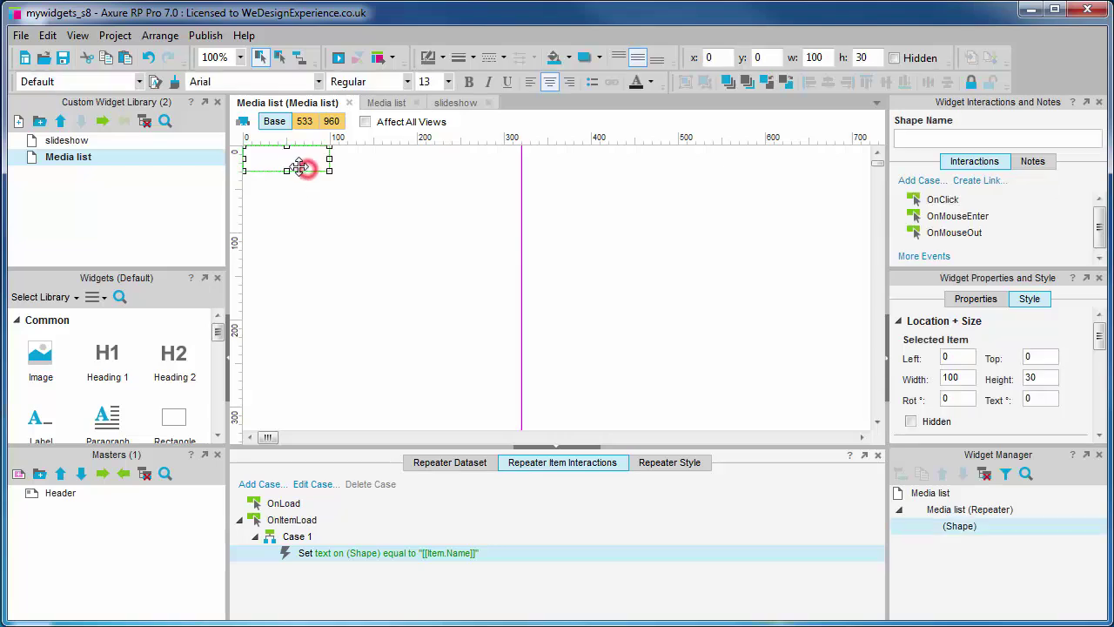
pyautogui.moveTo(296, 164); pyautogui.dragTo(443, 172)
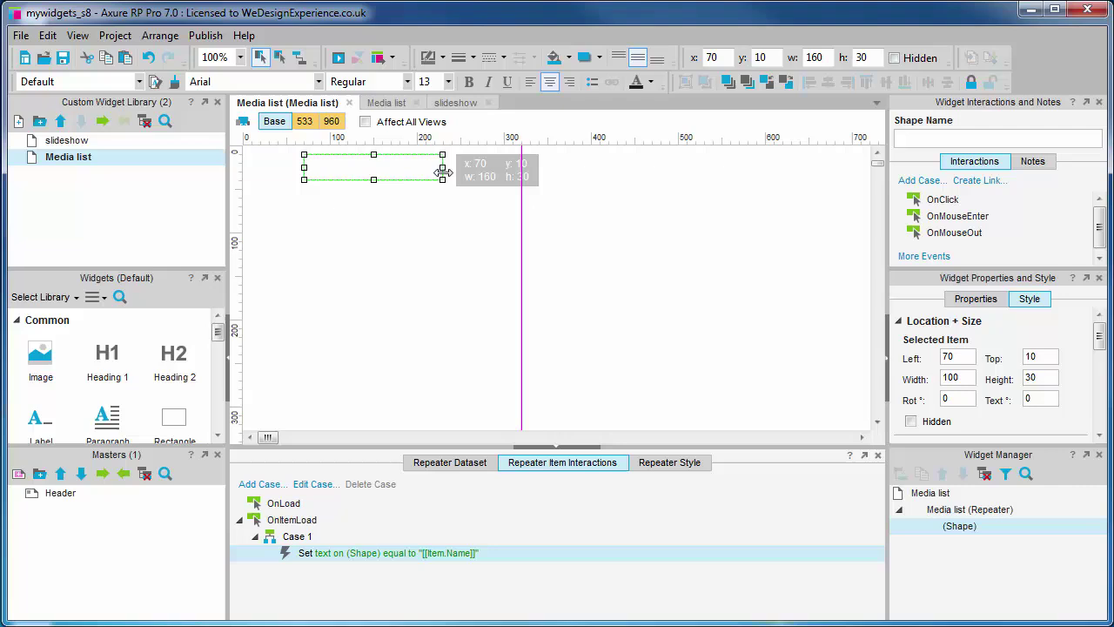
pyautogui.moveTo(443, 173); pyautogui.dragTo(514, 177)
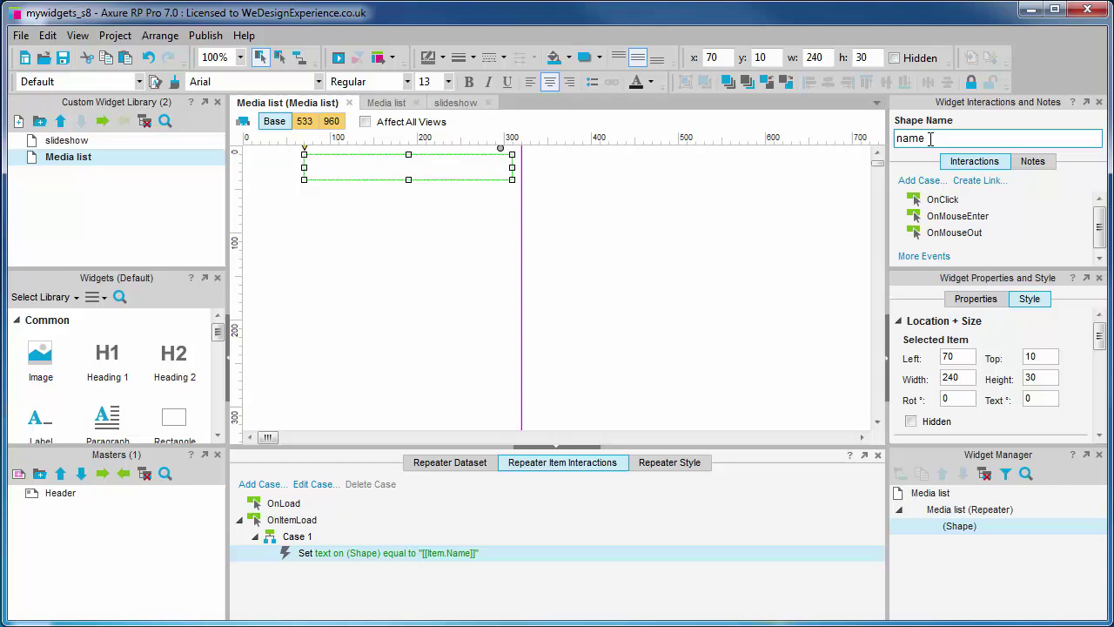
pyautogui.click(756, 225)
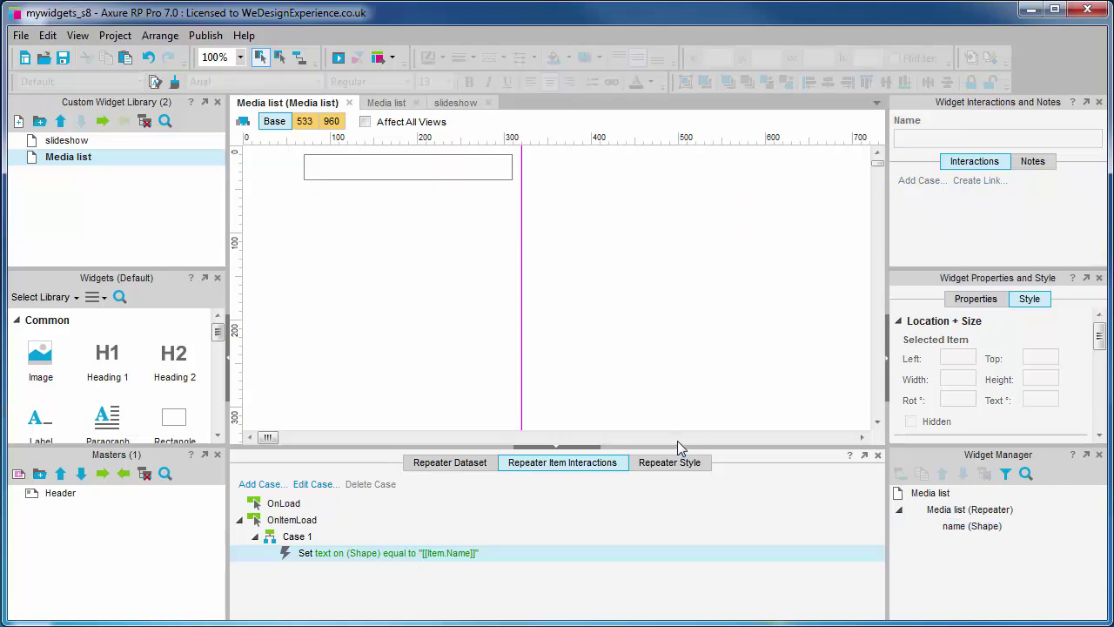
pyautogui.click(477, 464)
pyautogui.click(562, 464)
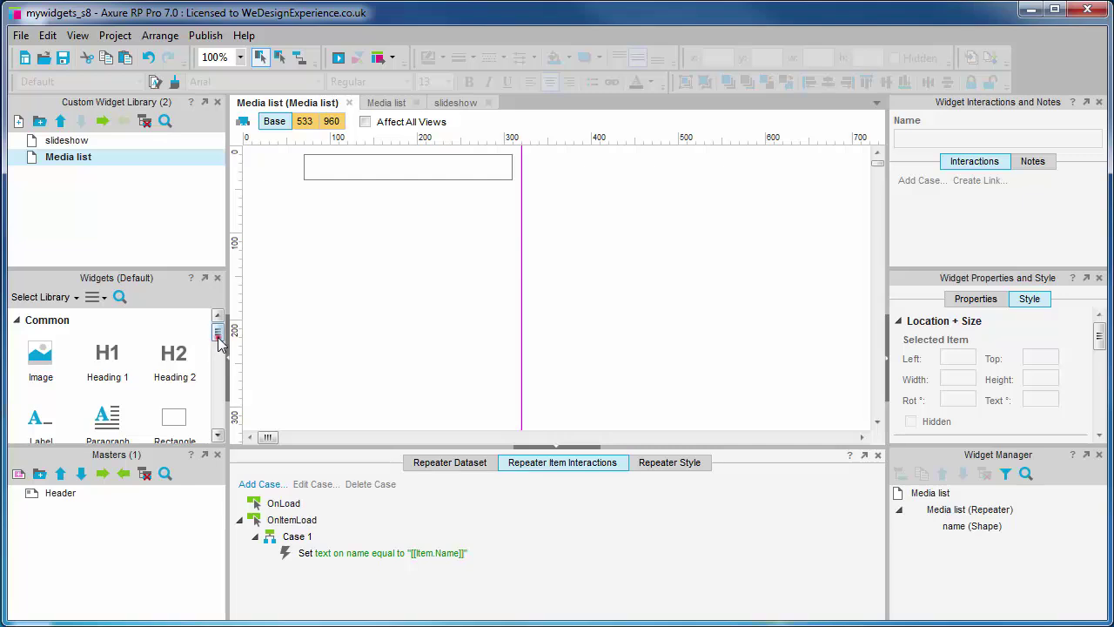
# - Add a 240×30 rectangle at 70,40 below the name shape and name it 'source'
pyautogui.moveTo(218, 335); pyautogui.dragTo(305, 187)
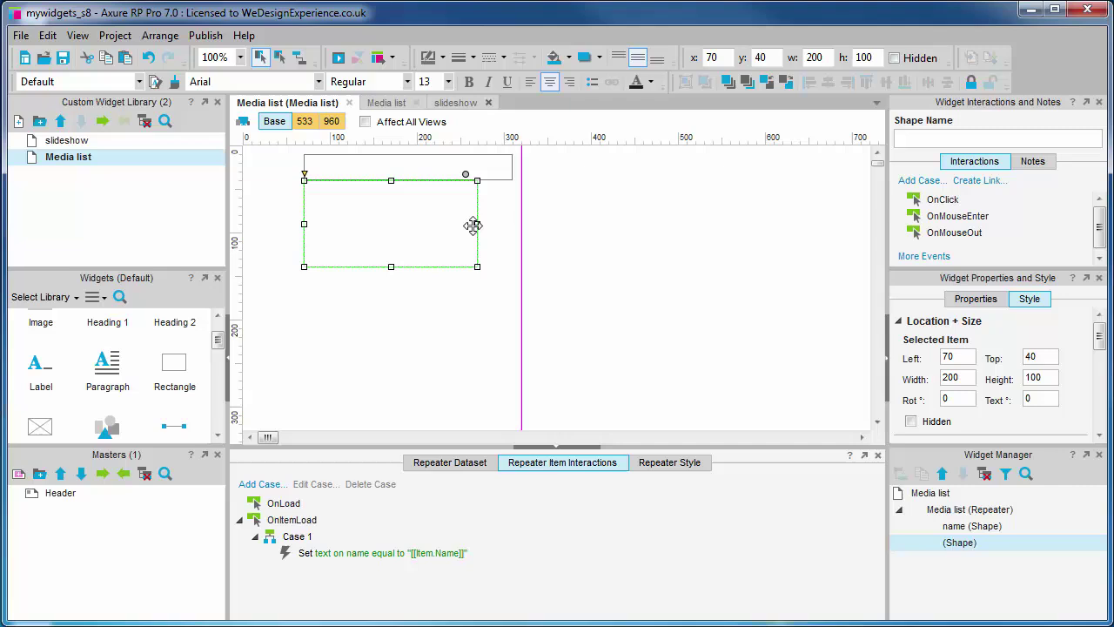
pyautogui.moveTo(477, 224); pyautogui.dragTo(514, 217)
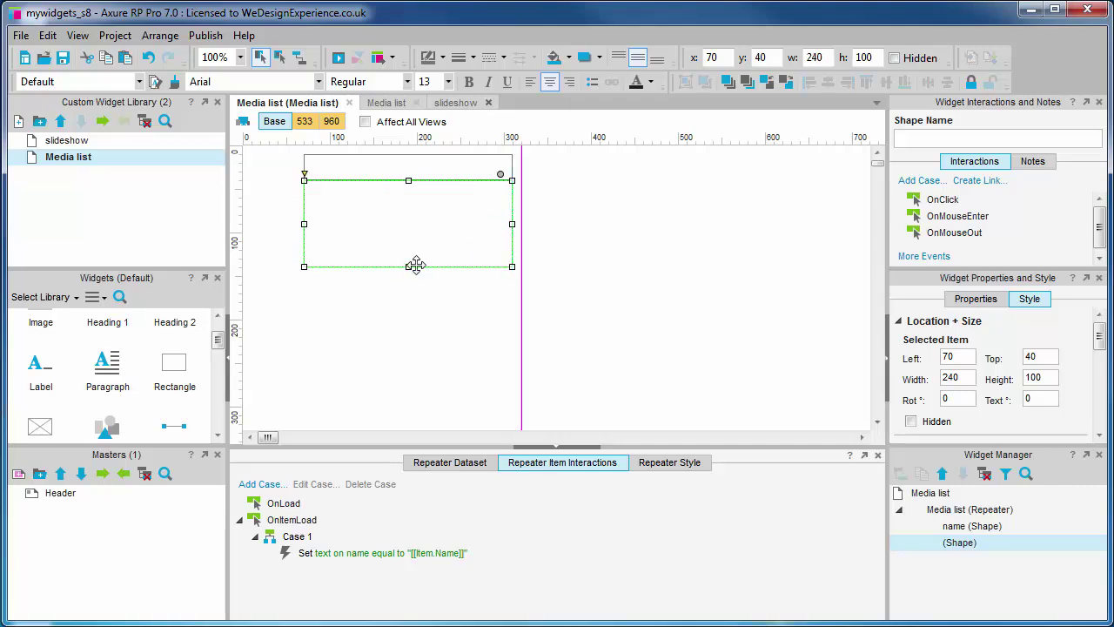
pyautogui.moveTo(408, 266); pyautogui.dragTo(410, 206)
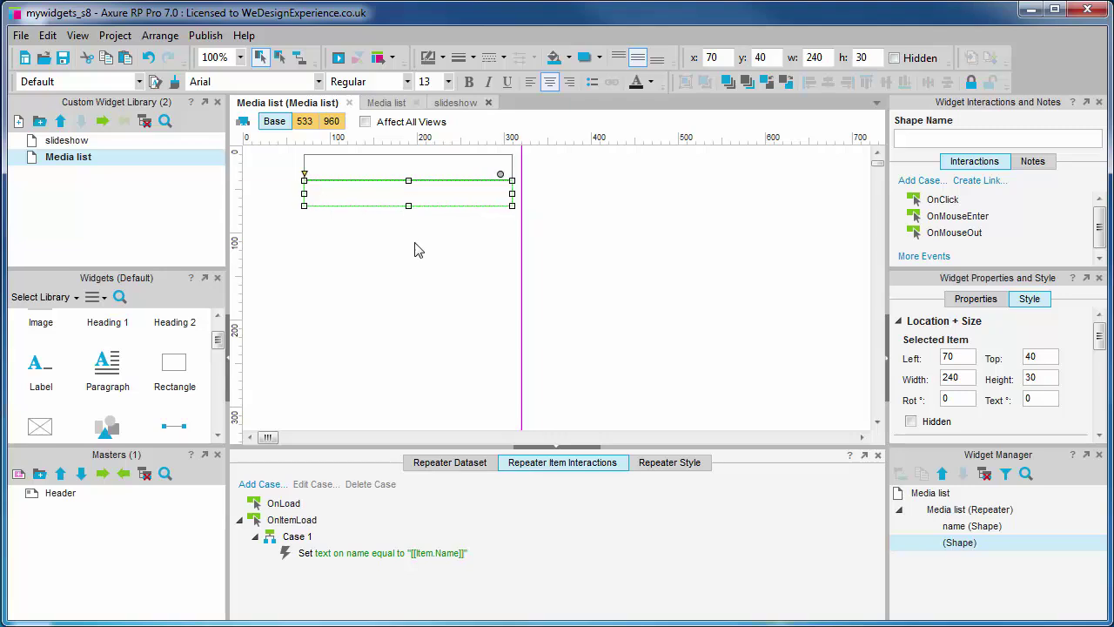
pyautogui.click(411, 465)
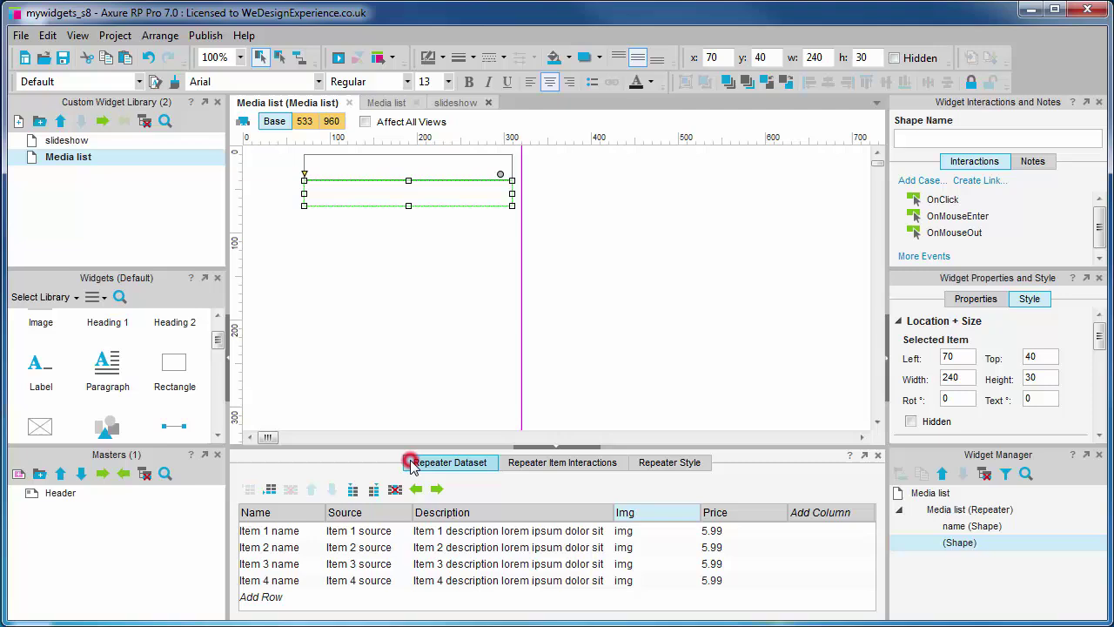
pyautogui.click(971, 139)
pyautogui.write('source')
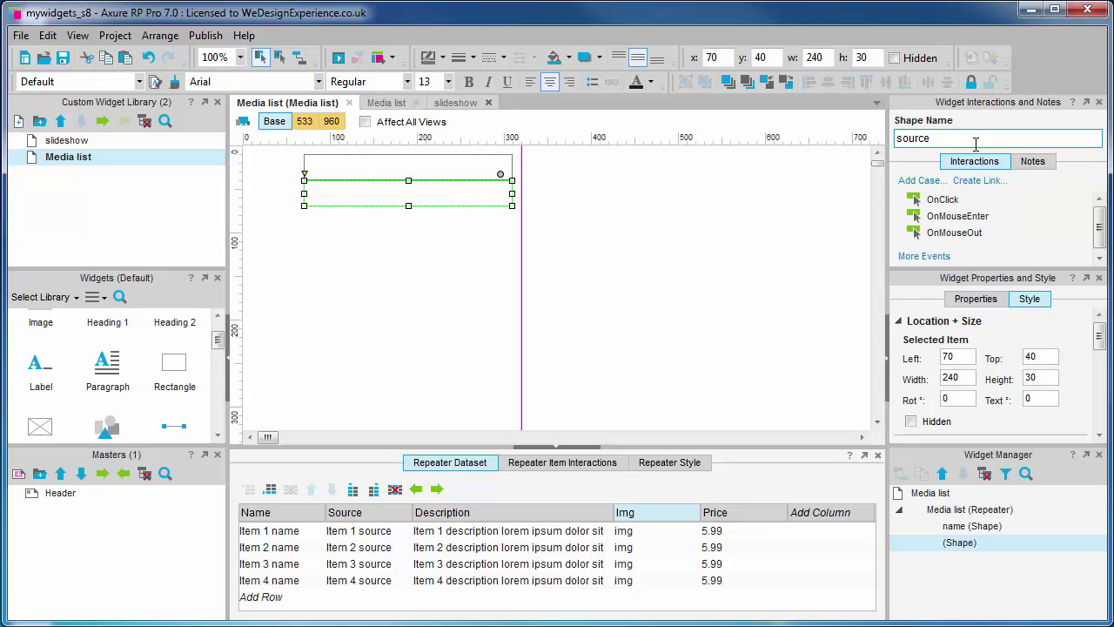
# - Add a 240×30 'Description' rectangle at 70,70, then place a 50×50 image at 10,10
pyautogui.moveTo(175, 370); pyautogui.dragTo(310, 218)
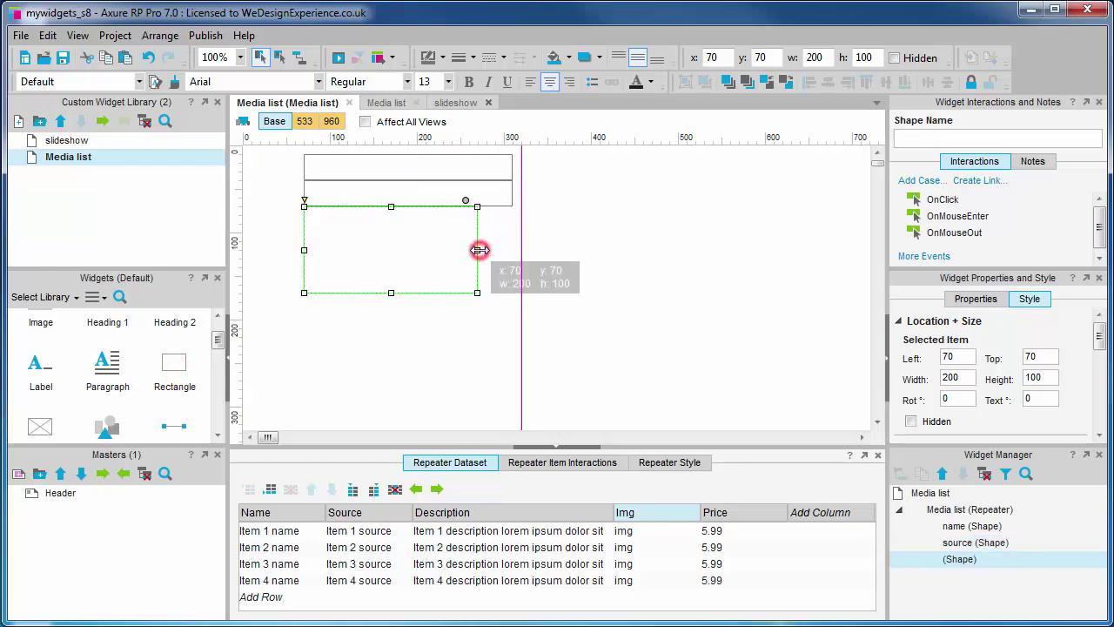
pyautogui.moveTo(479, 250); pyautogui.dragTo(512, 250)
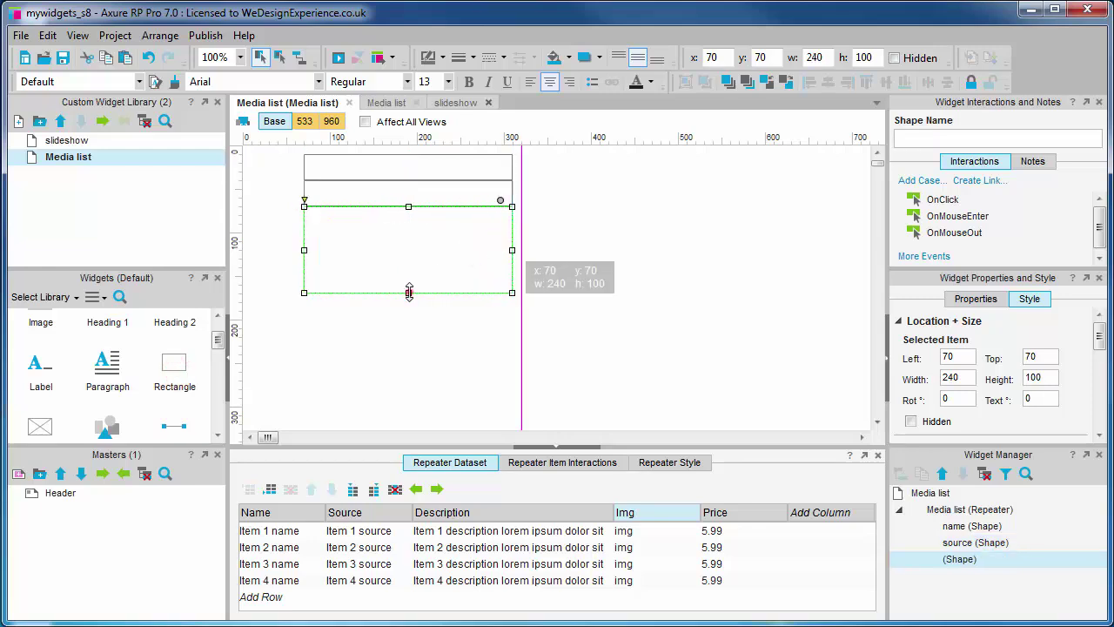
pyautogui.moveTo(409, 291); pyautogui.dragTo(408, 232)
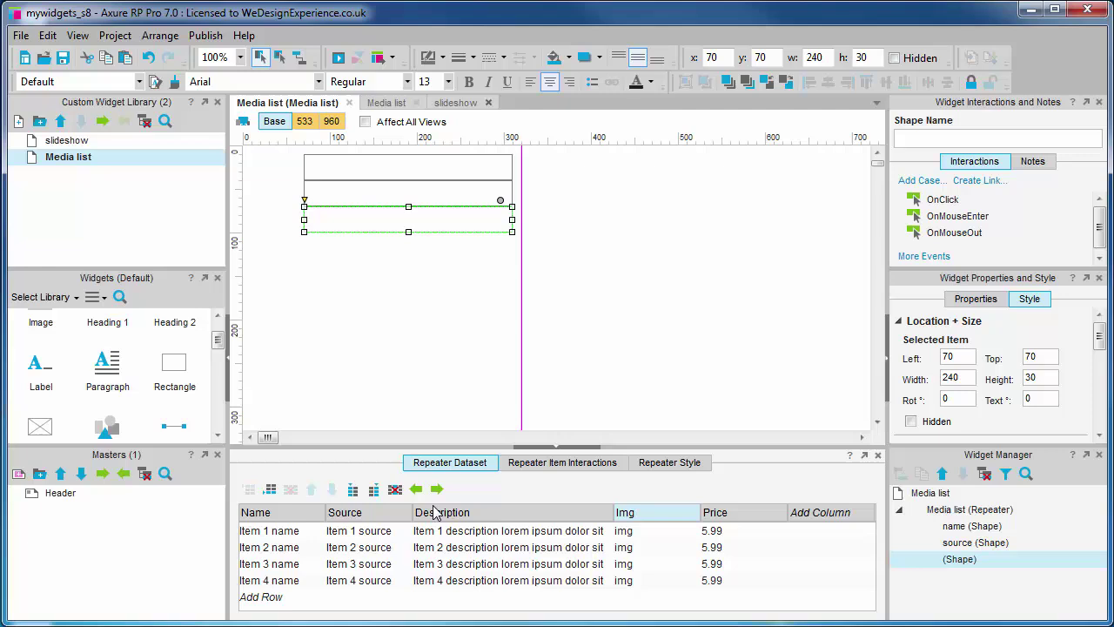
pyautogui.click(990, 135)
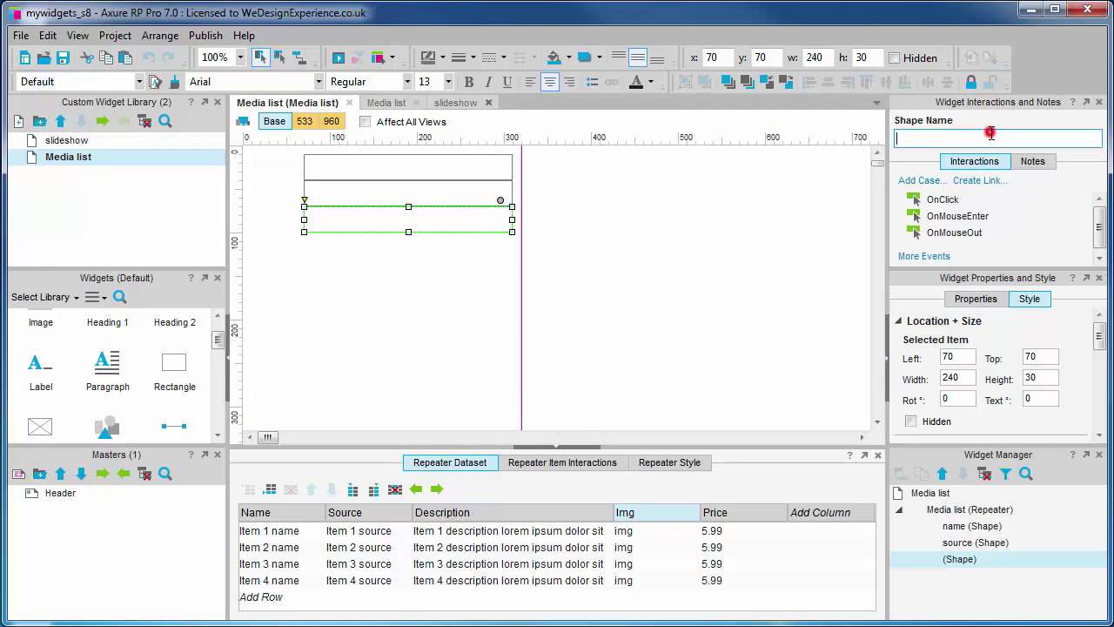
pyautogui.write('Description')
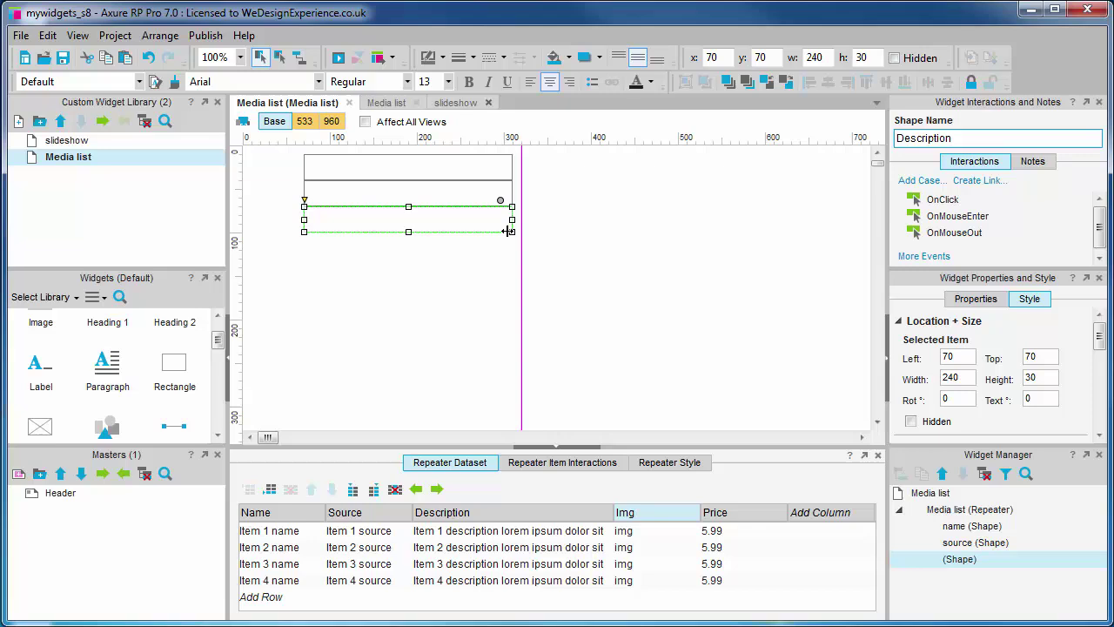
pyautogui.moveTo(218, 349); pyautogui.dragTo(218, 340)
pyautogui.moveTo(40, 331); pyautogui.dragTo(252, 158)
# - Name the image 'img' and add a 200×30 rectangle named 'price' at 110,100 below Description
pyautogui.click(977, 138)
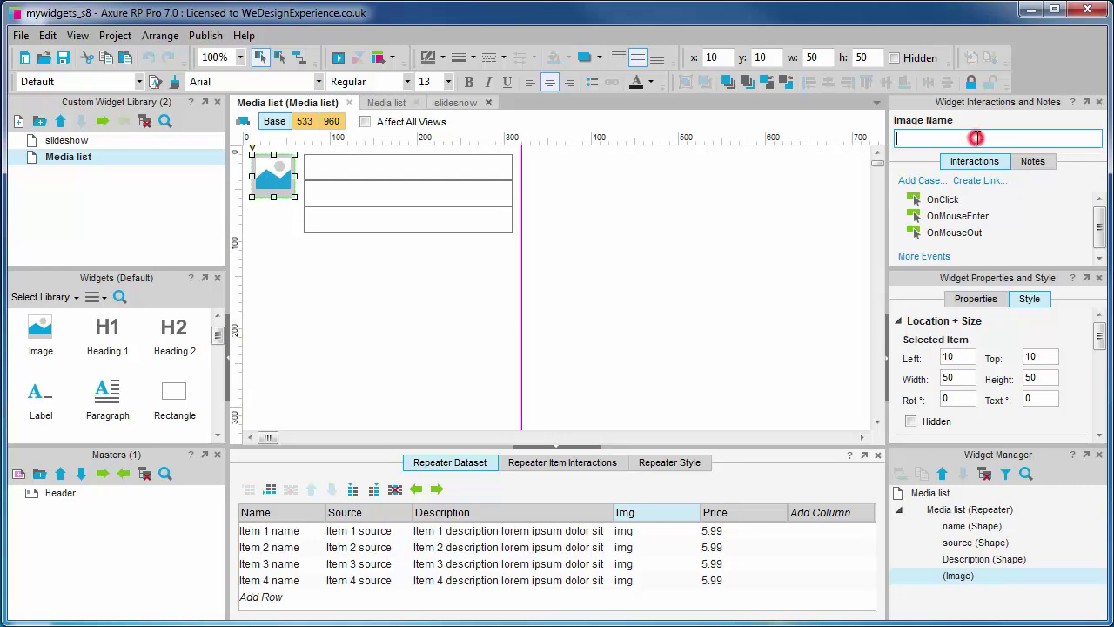
pyautogui.write('img')
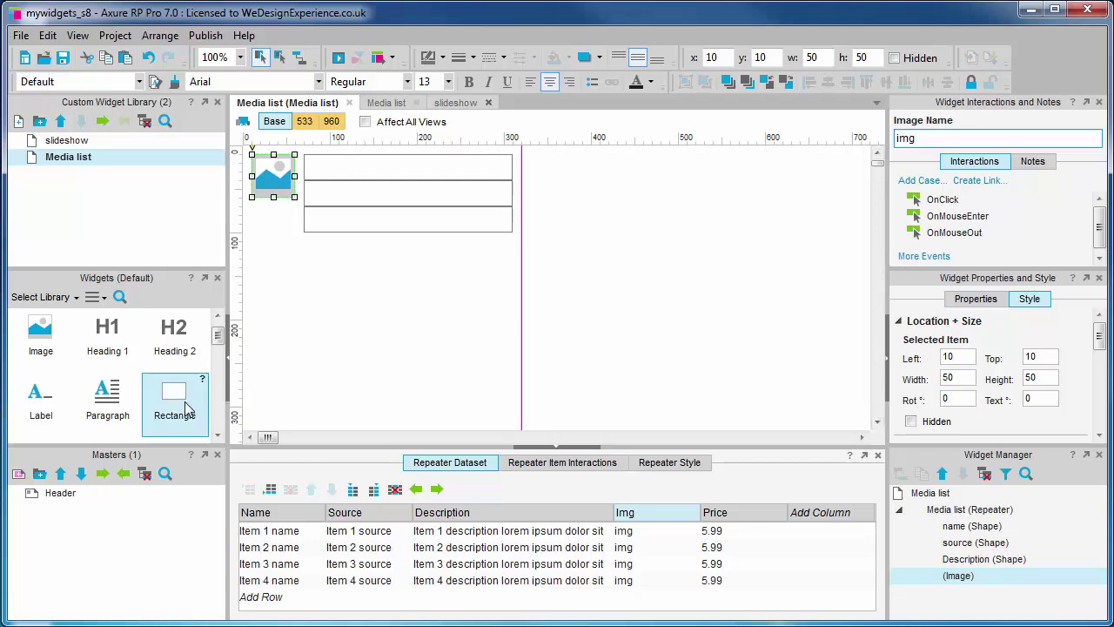
pyautogui.moveTo(184, 406); pyautogui.dragTo(353, 248)
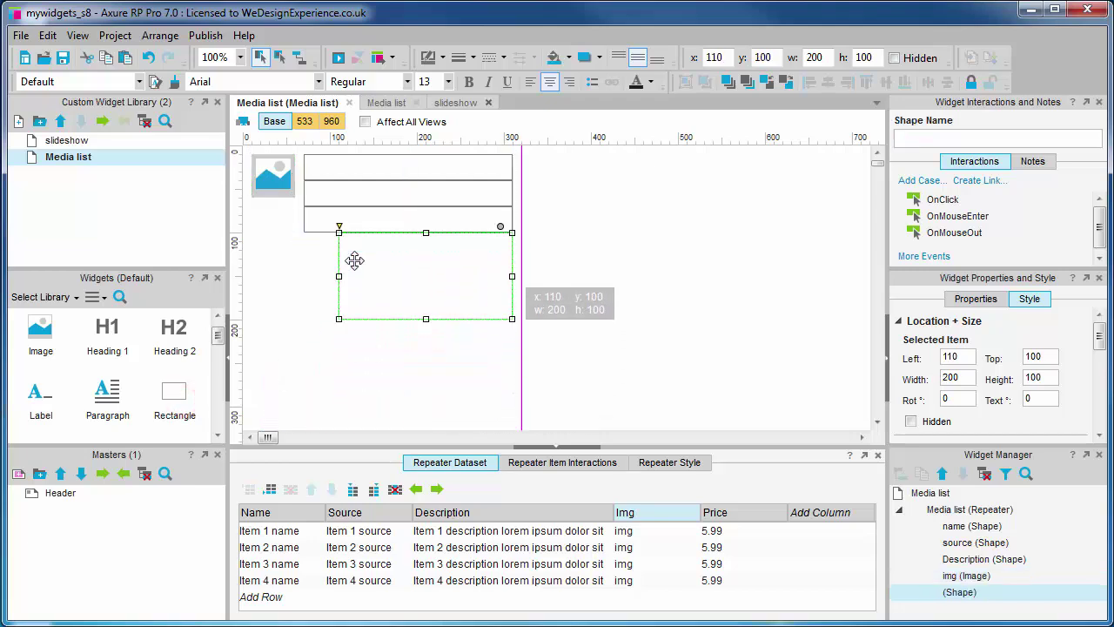
pyautogui.moveTo(426, 318); pyautogui.dragTo(424, 260)
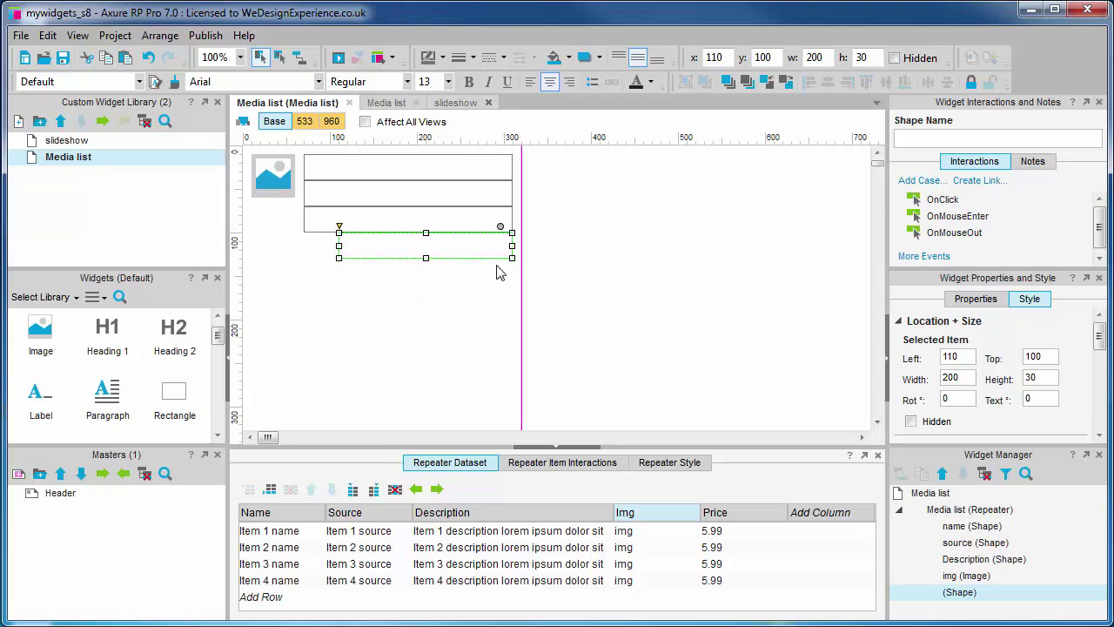
pyautogui.click(905, 140)
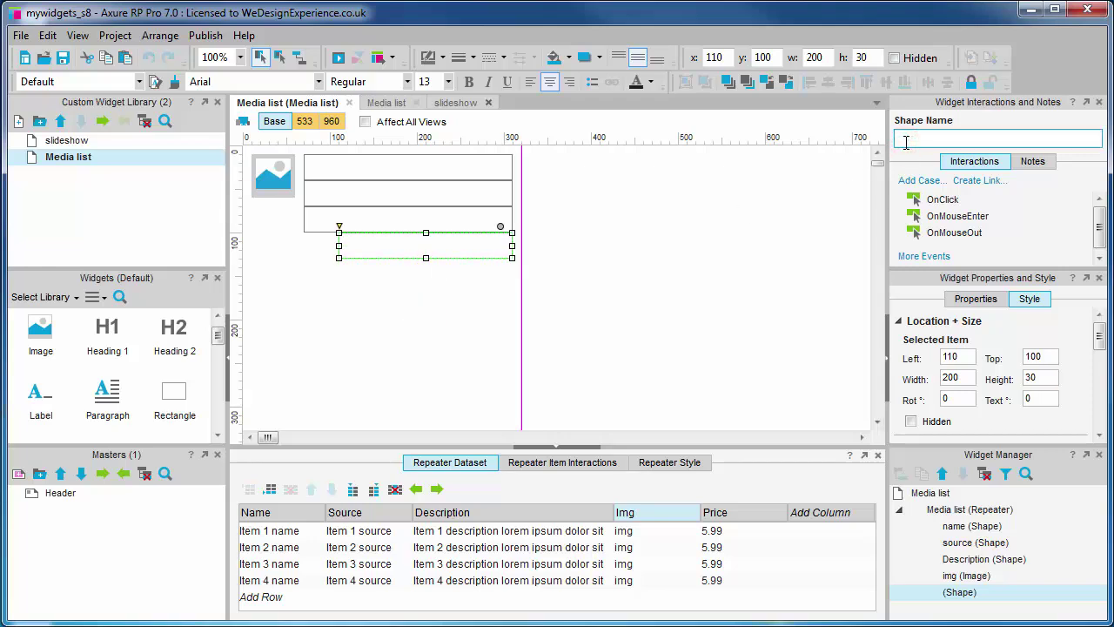
pyautogui.write('price')
# - Commit the 'price' name, preview the Media list's repeated items, then return to the repeater's item interactions
pyautogui.click(694, 318)
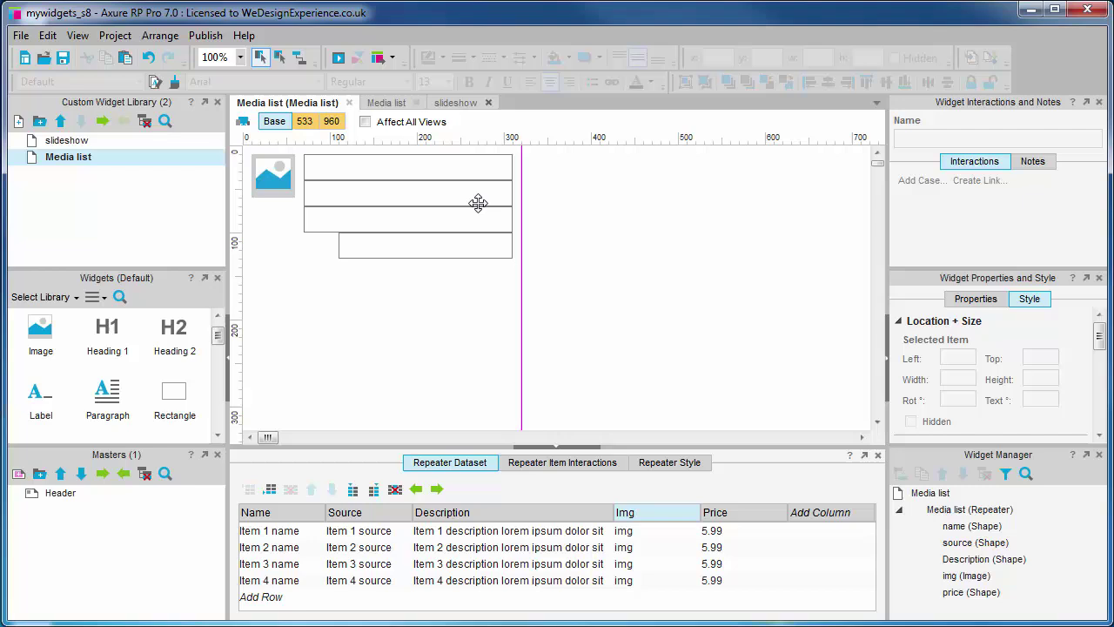
pyautogui.click(386, 103)
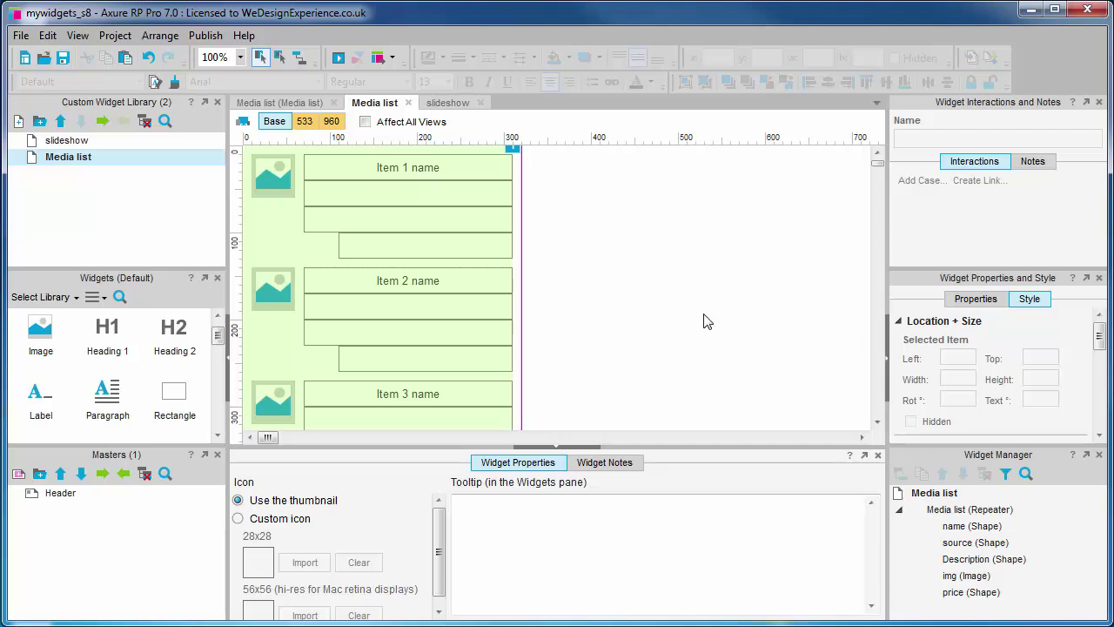
pyautogui.click(276, 101)
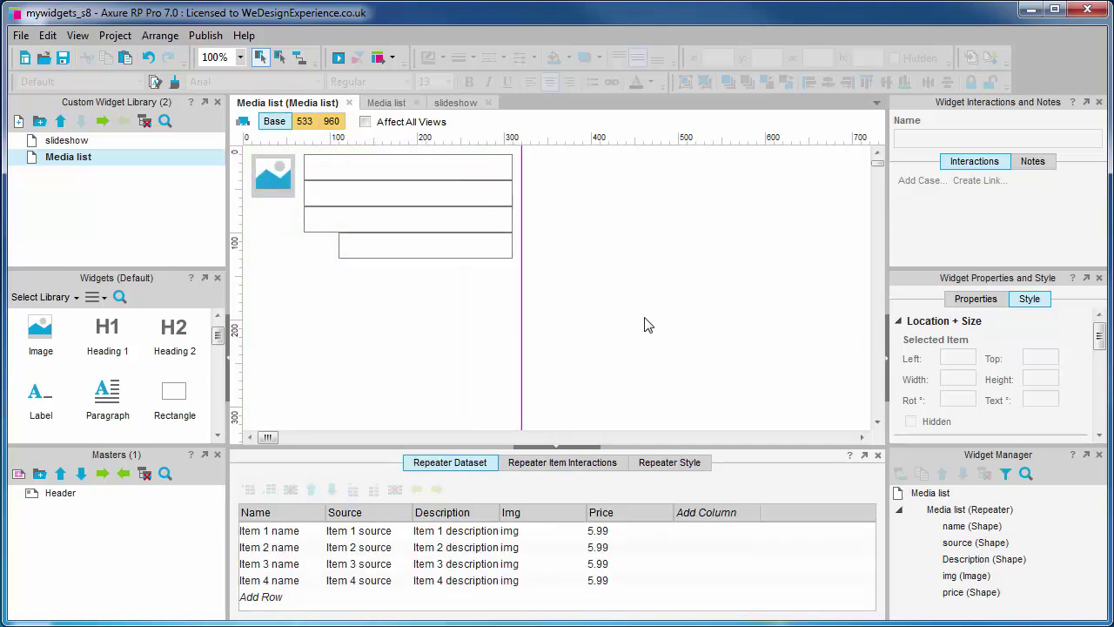
pyautogui.click(568, 466)
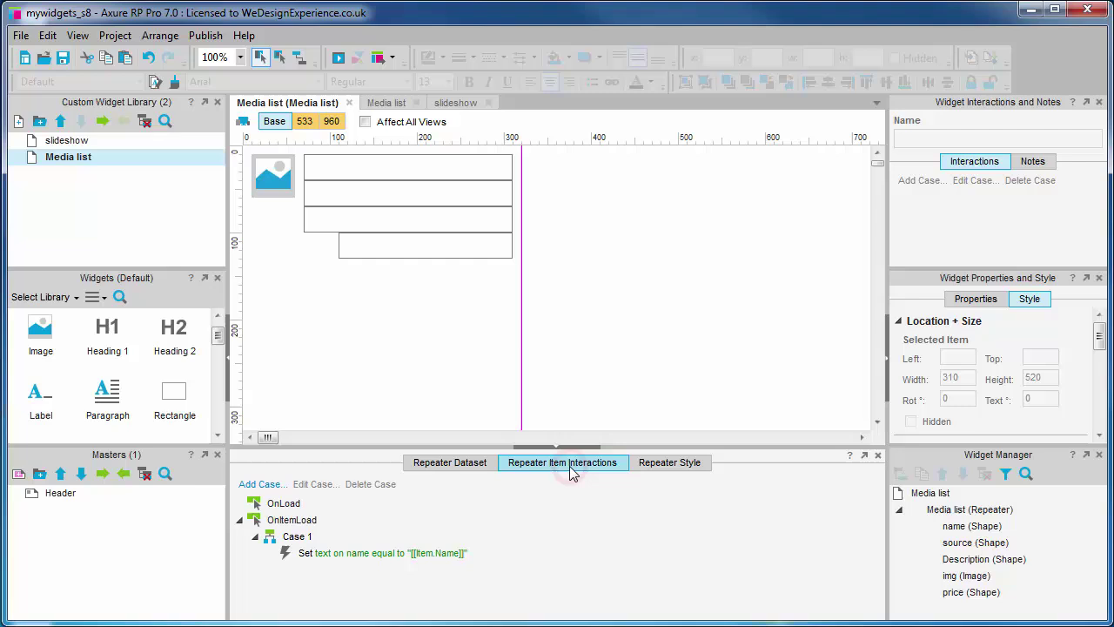